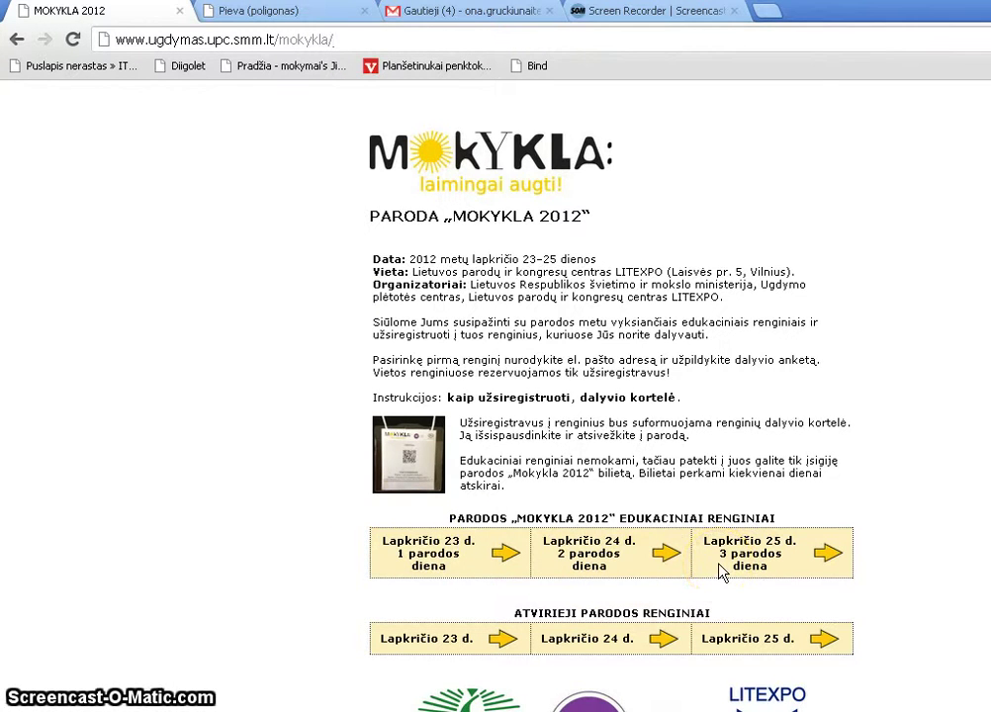
Show the educational events schedule for 'Lapkričio 23 d. 1 parodos diena', listed by time and room.
click(506, 554)
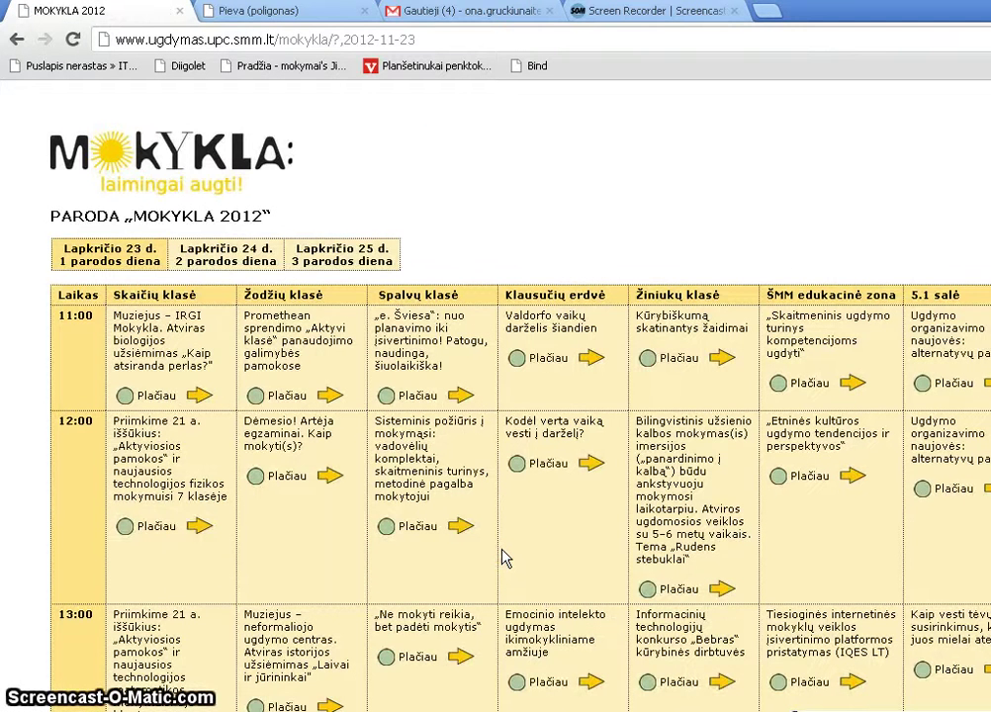
click(486, 557)
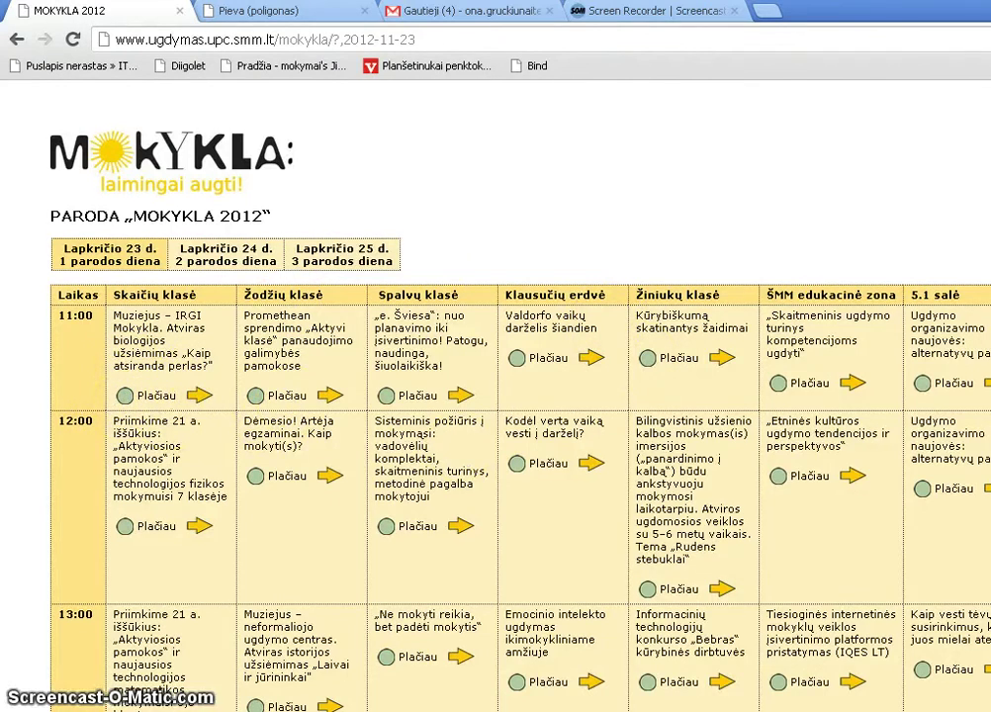
Browse the November 23 timetable, preview the e. Šviesa event, then open the 11:00 Valdorfo vaikų darželis šiandien details.
scroll(708, 532, down, 8)
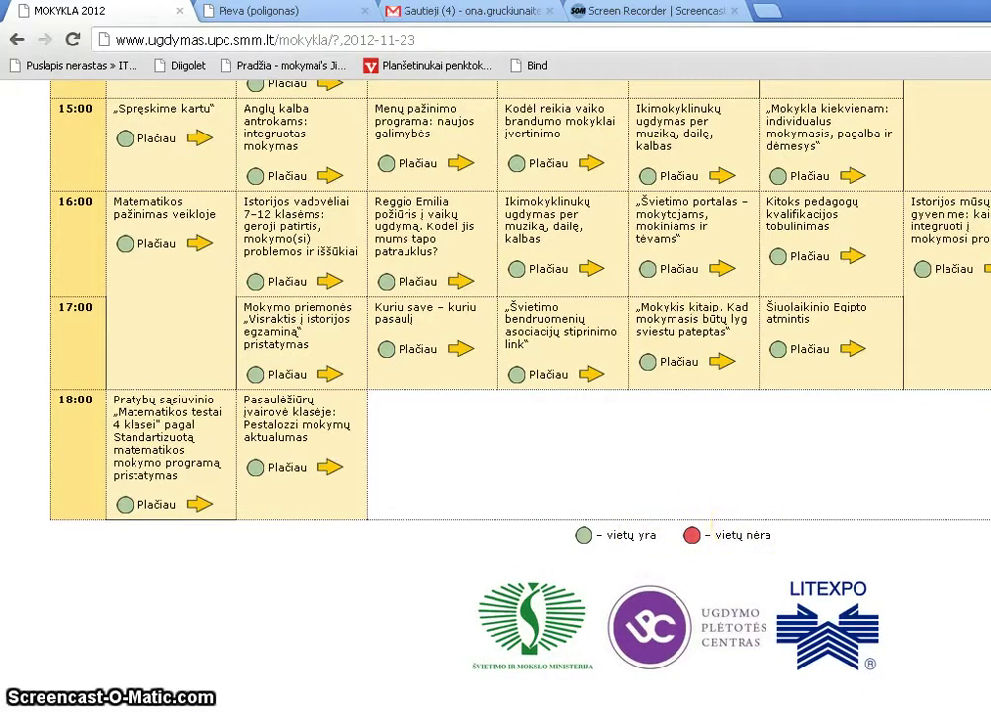
scroll(494, 396, up, 8)
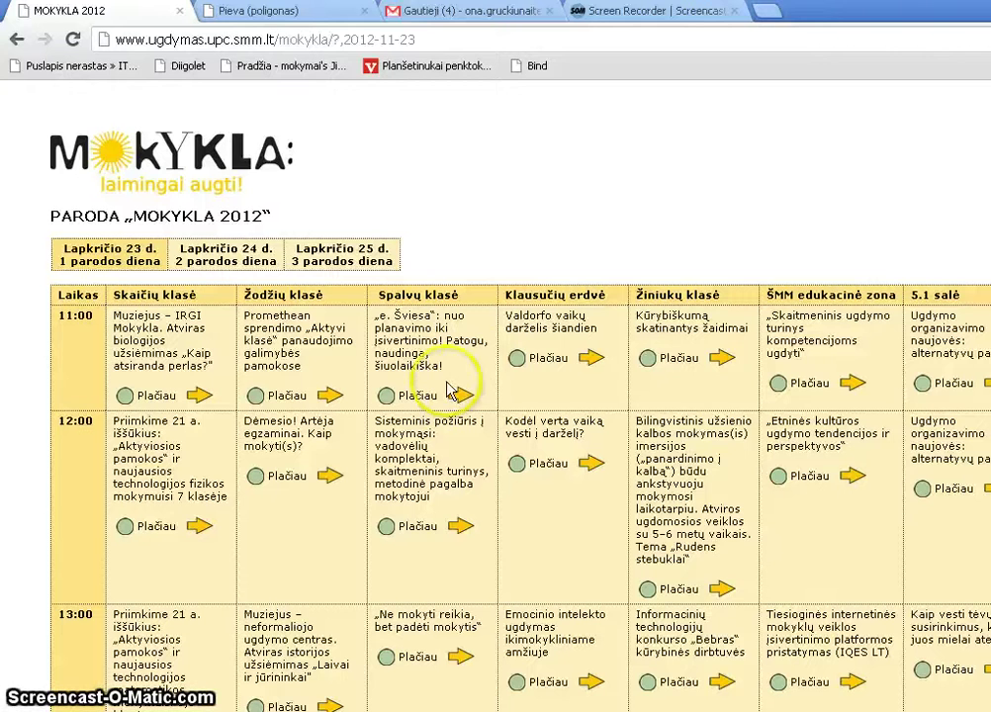
click(460, 395)
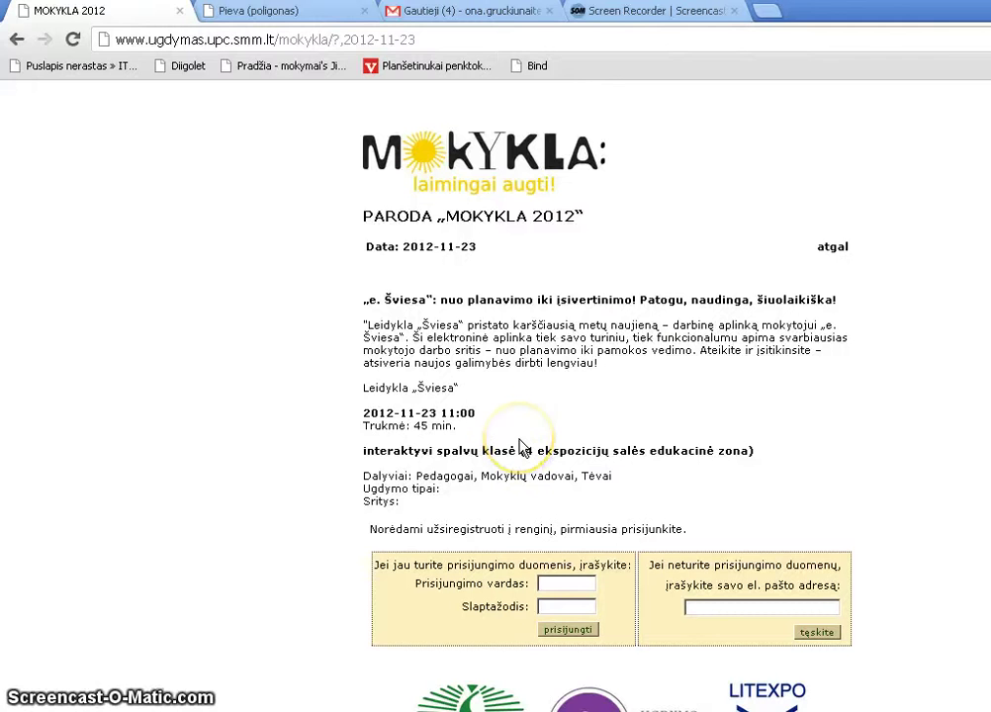
click(831, 252)
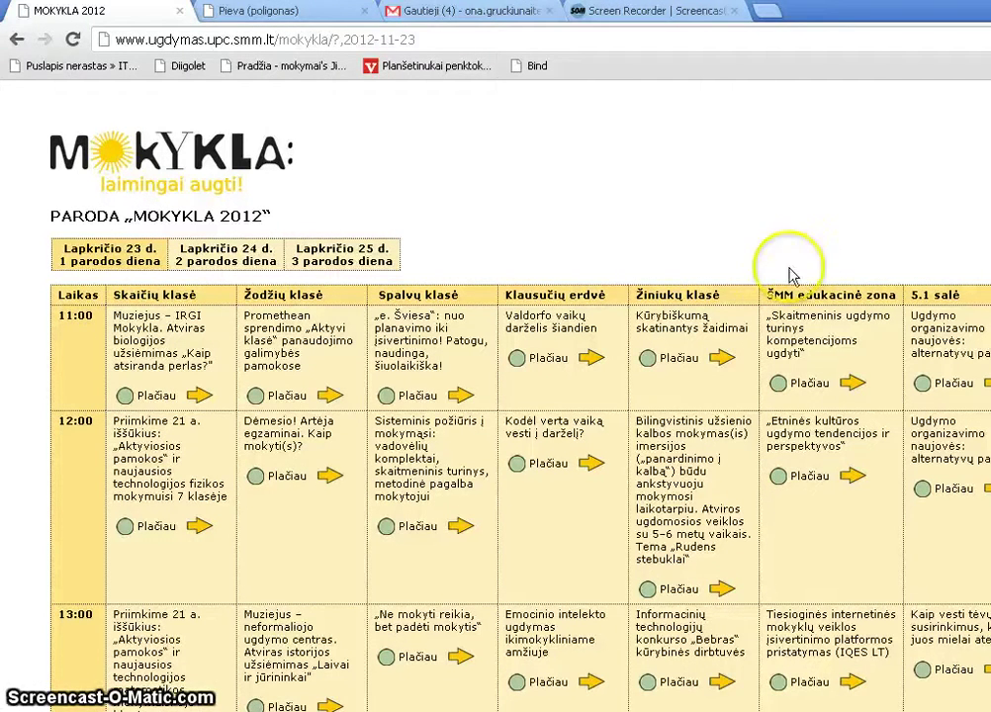
click(589, 358)
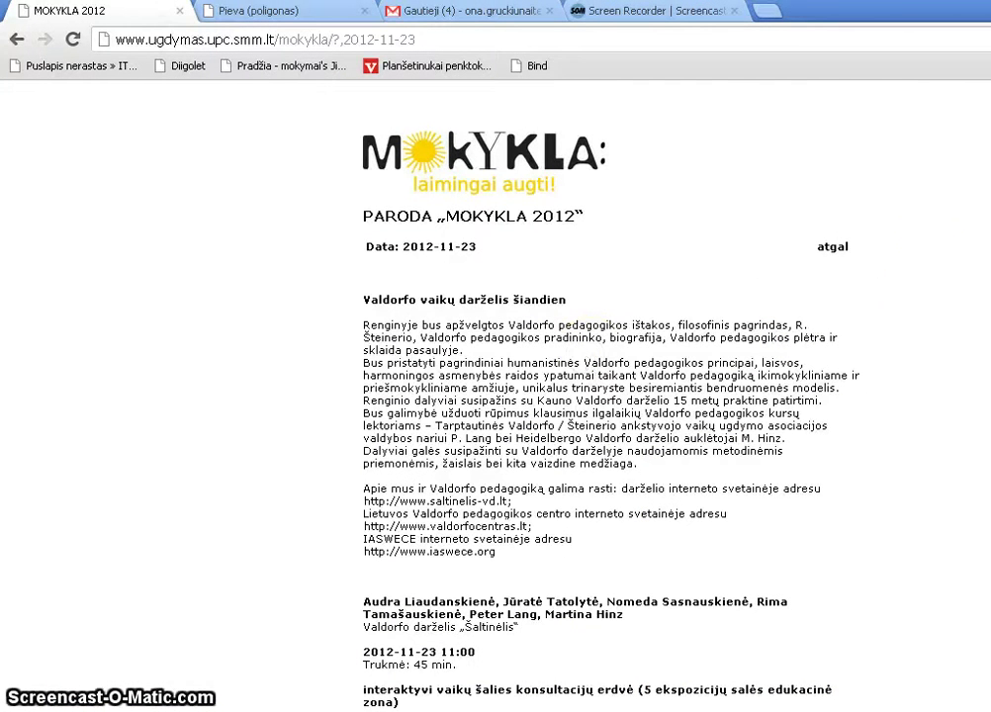
Enter the visitor's saved e-mail address in the new-user field and continue registration.
scroll(608, 396, down, 3)
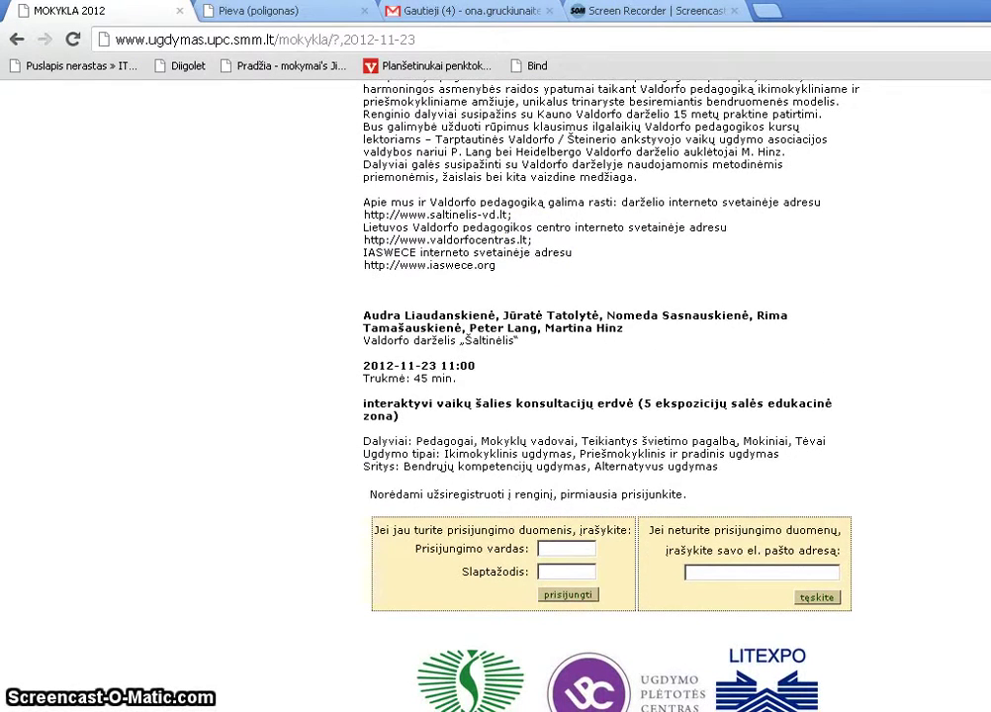
click(698, 574)
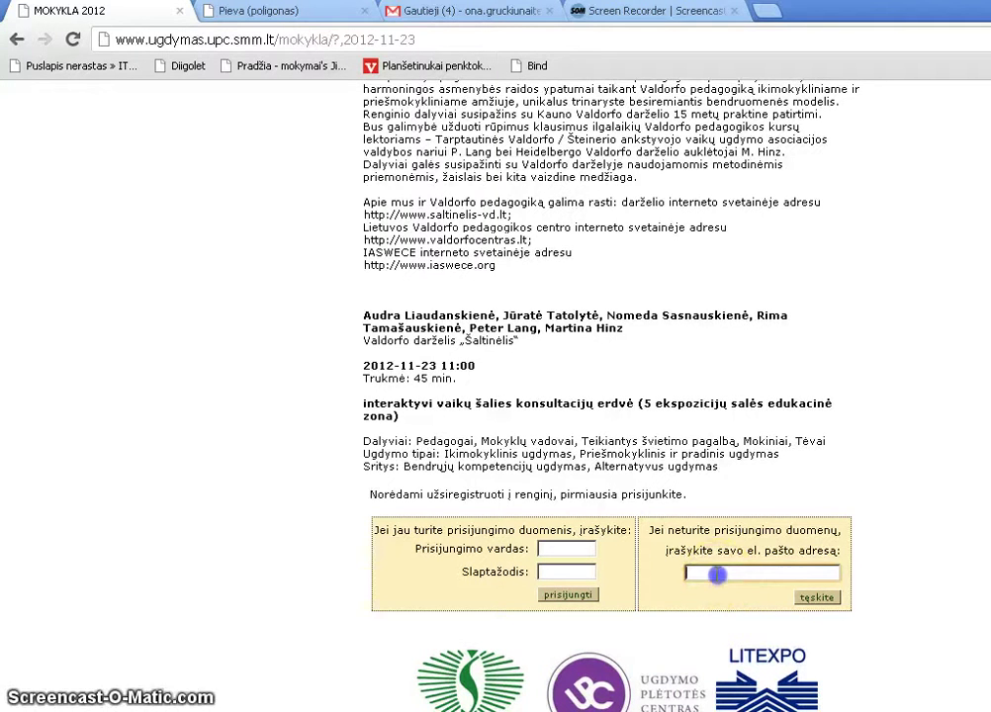
text(ona)
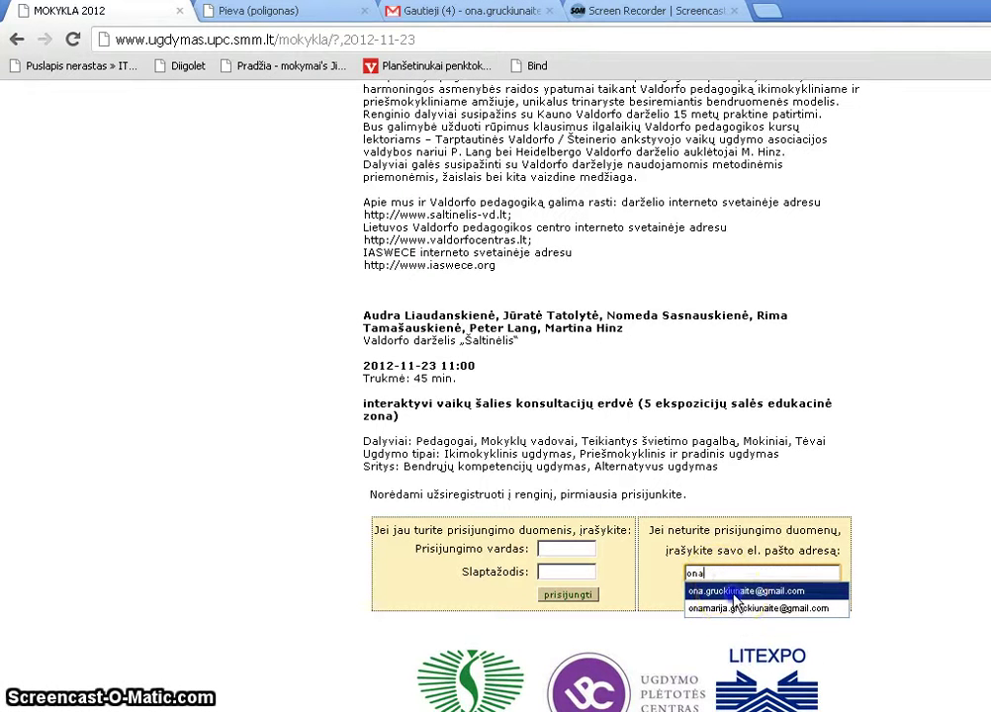
click(737, 592)
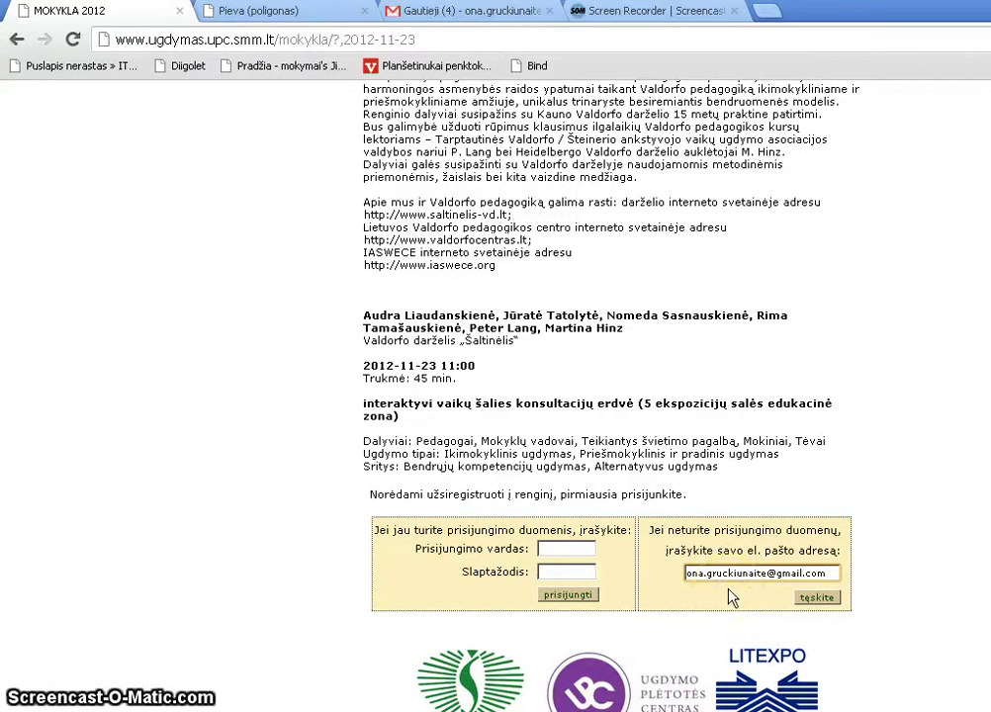
click(818, 599)
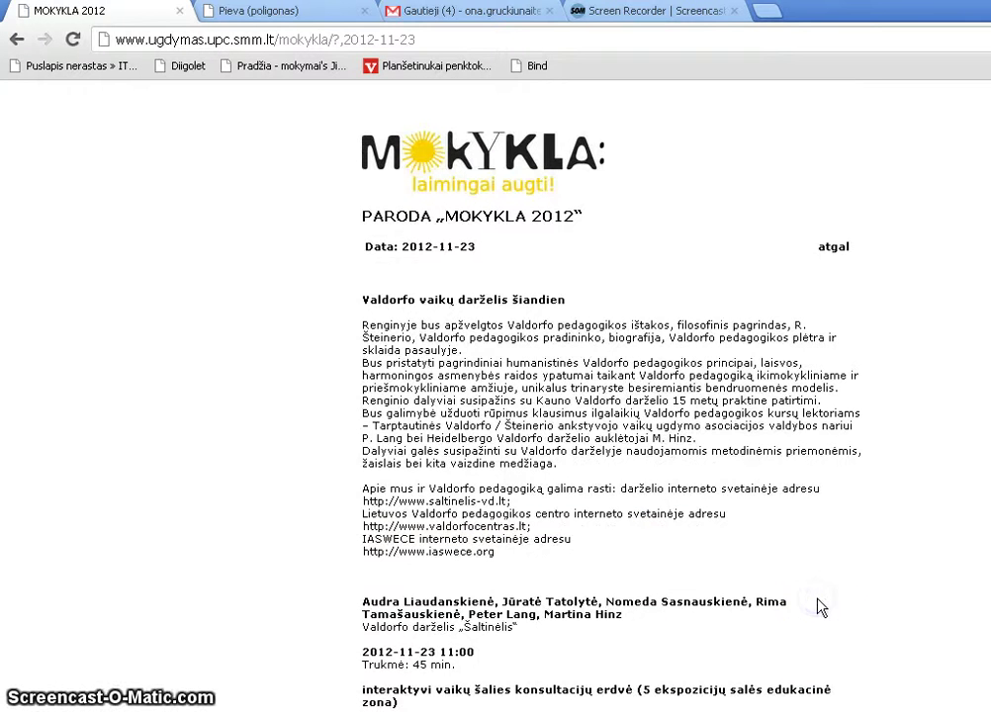
Fill in the participant's first name and surname from the autofill suggestions.
scroll(840, 416, down, 4)
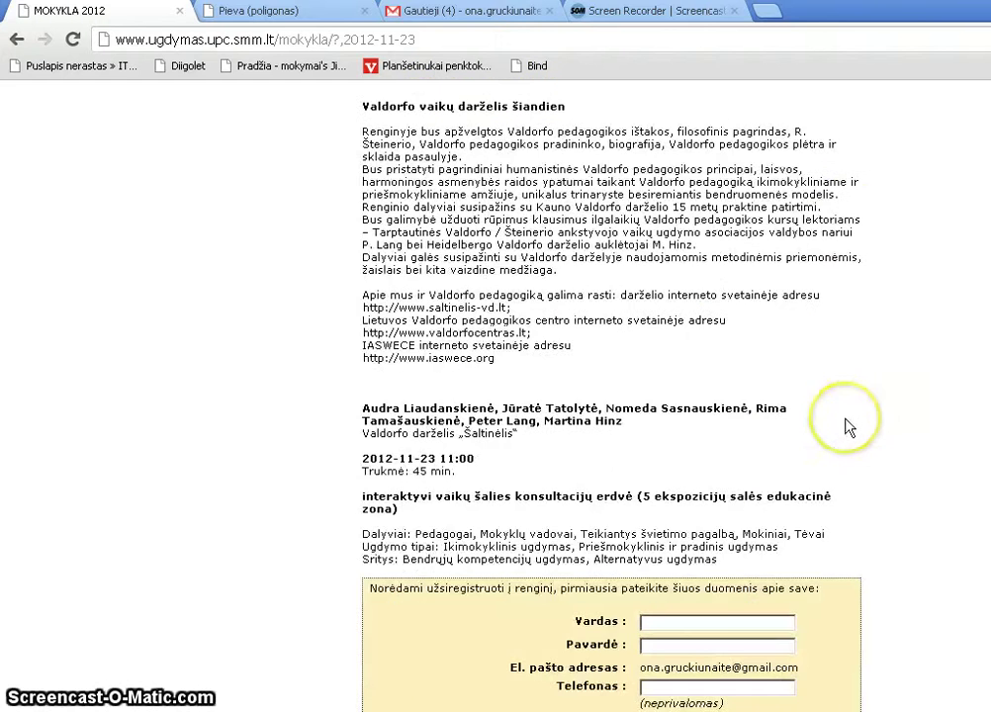
scroll(848, 427, down, 2)
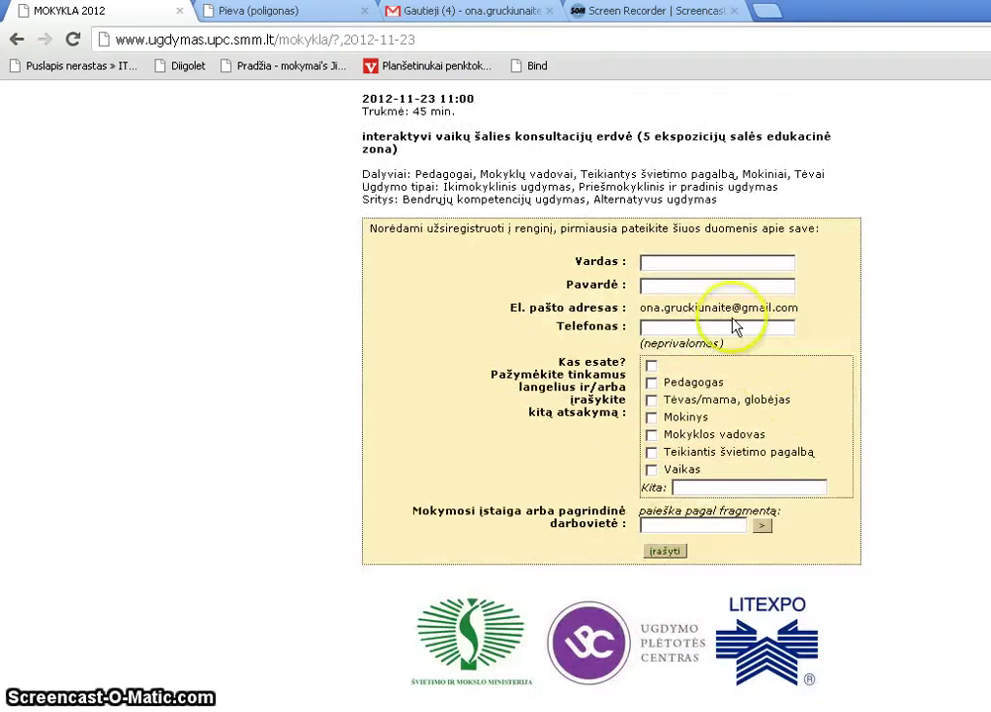
click(651, 262)
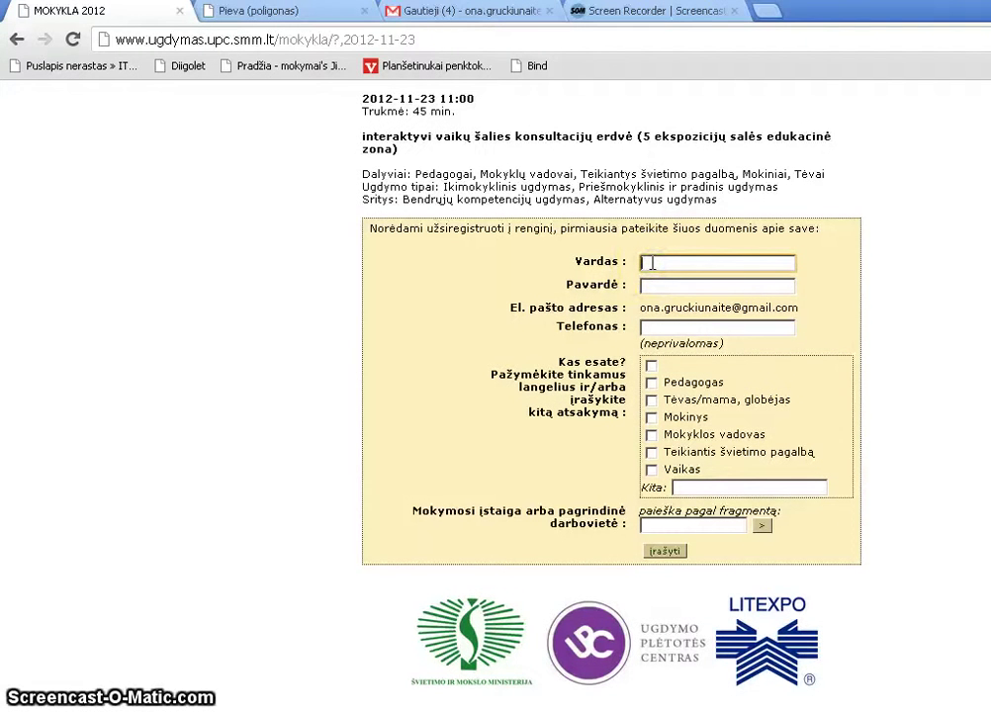
text(Ona)
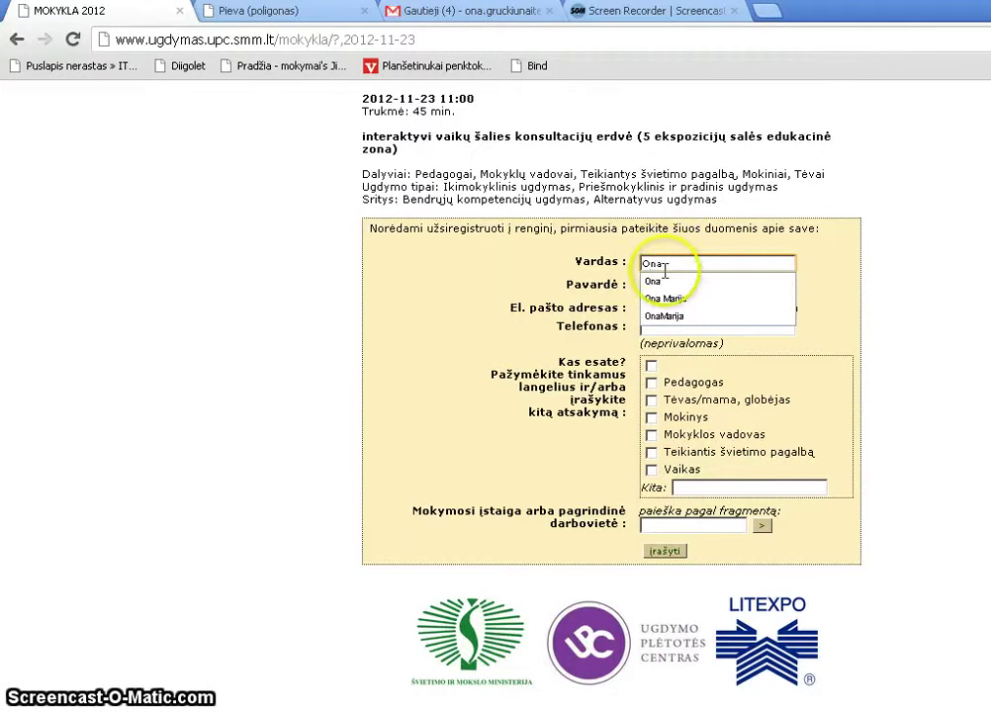
click(654, 281)
click(664, 287)
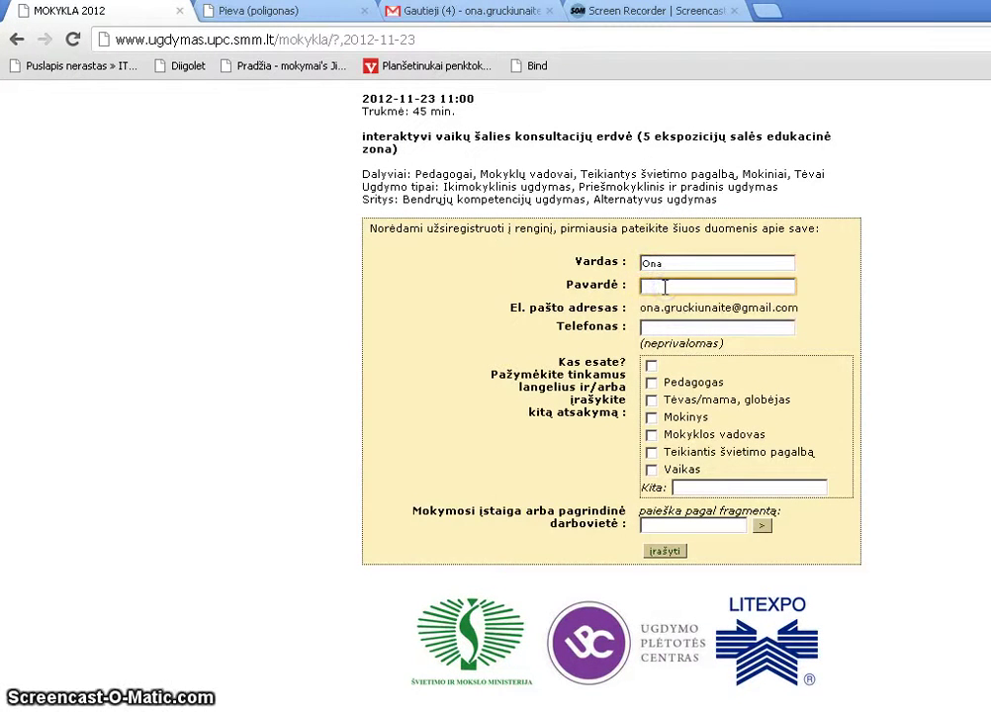
text(Gru)
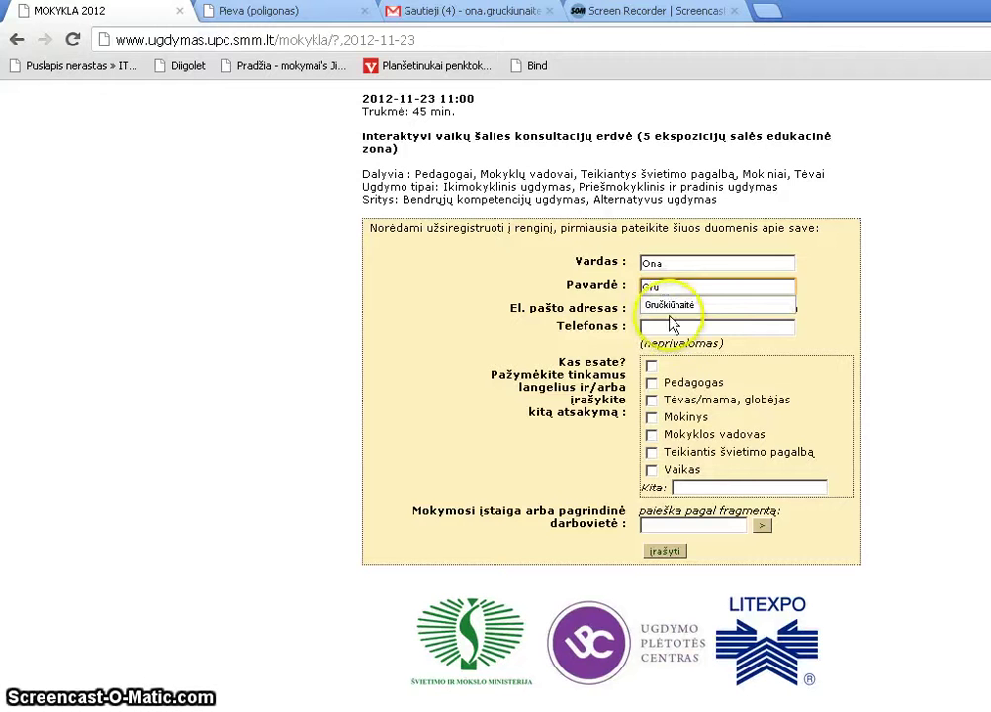
key(Down)
key(Return)
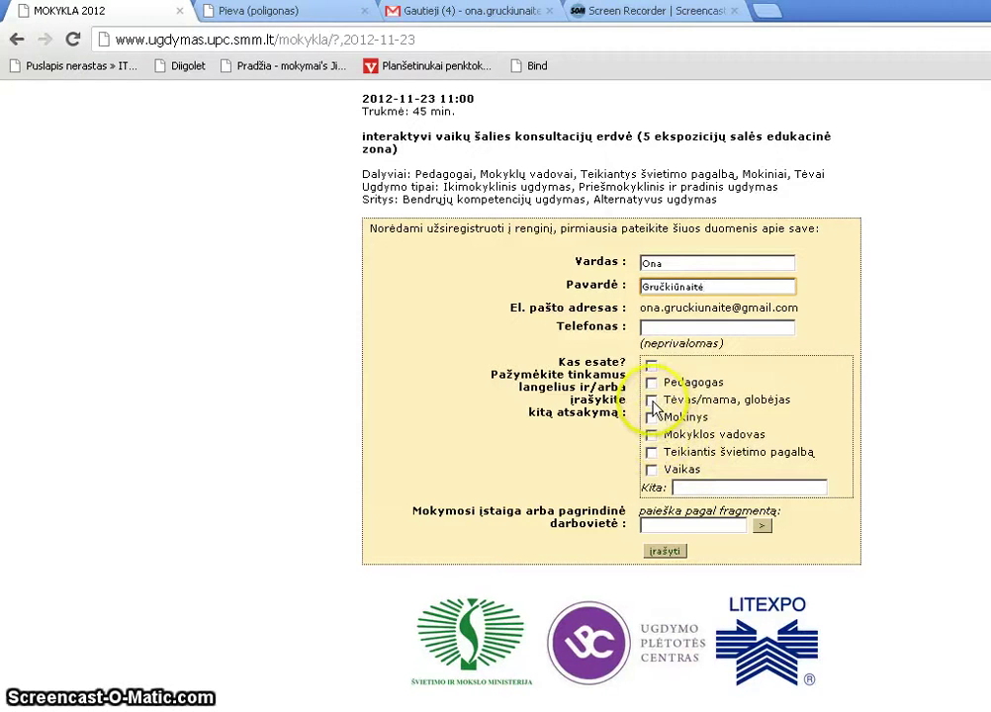
Tick Tėvas/mama, globėjas and search the institution list for Užpalių.
click(652, 401)
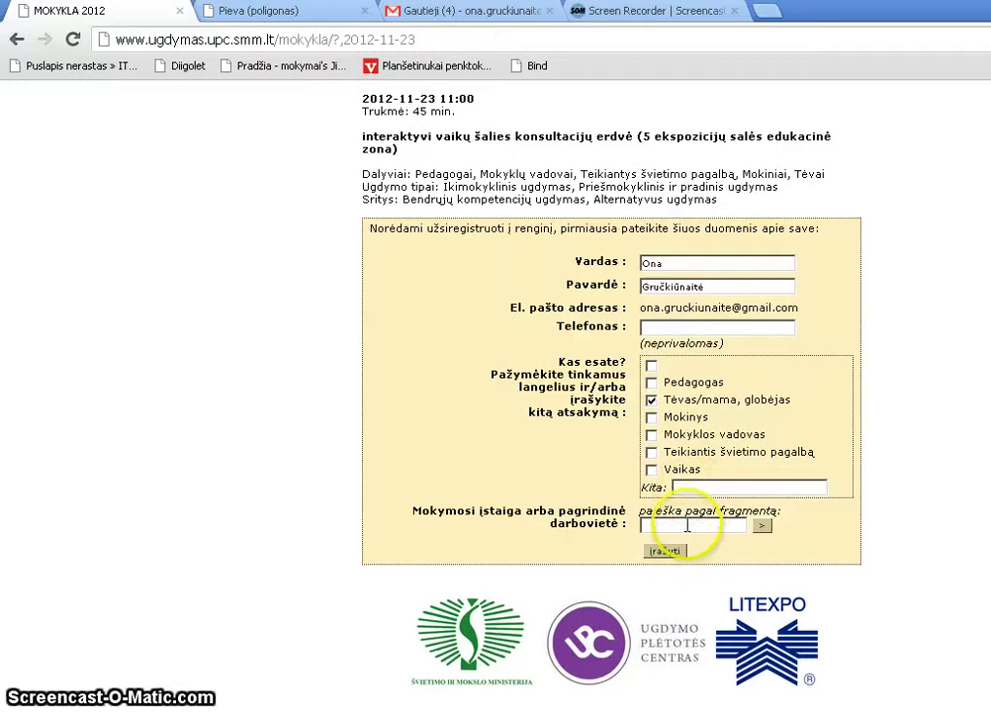
click(670, 525)
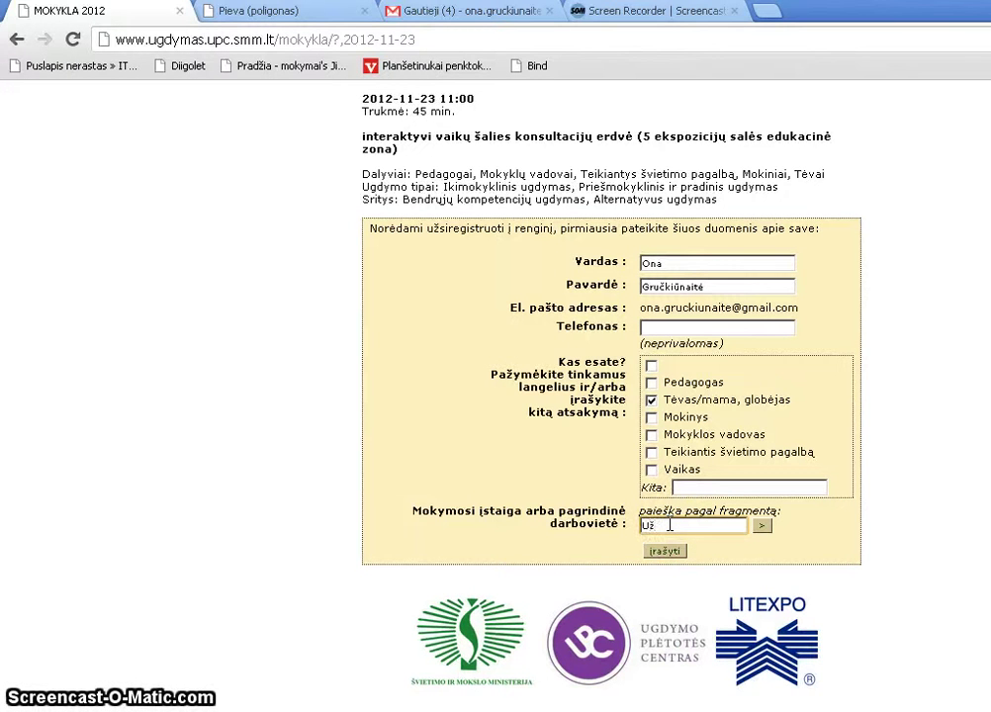
text(Užpalių)
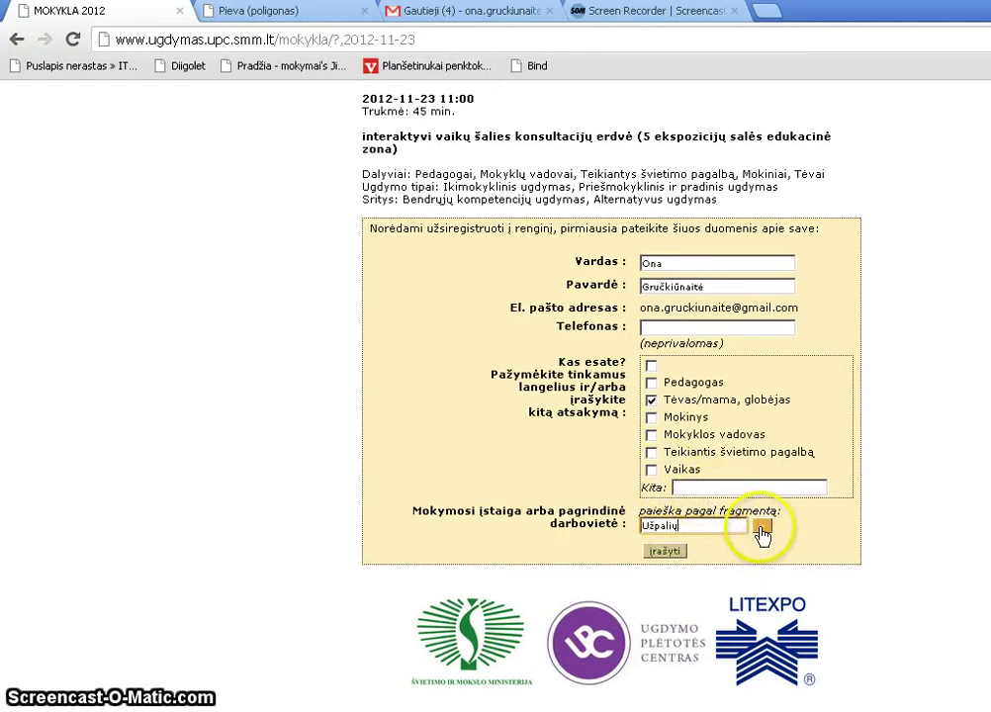
click(761, 527)
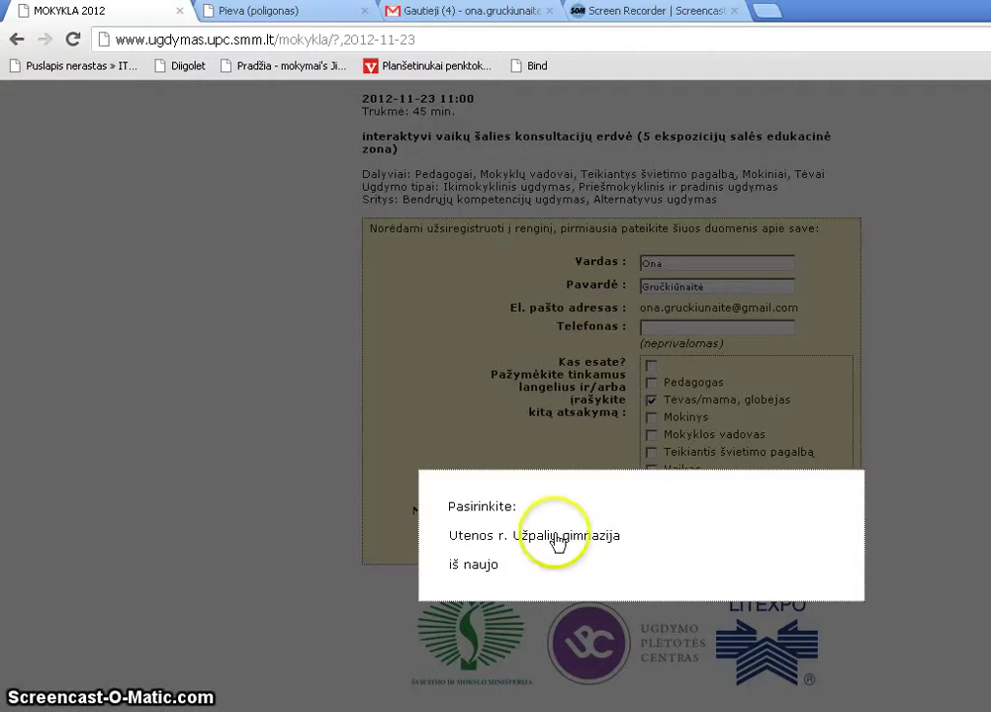
Choose Utenos r. Užpalių gimnazija, submit the registration, close the activation notice, and go to Gmail.
click(521, 542)
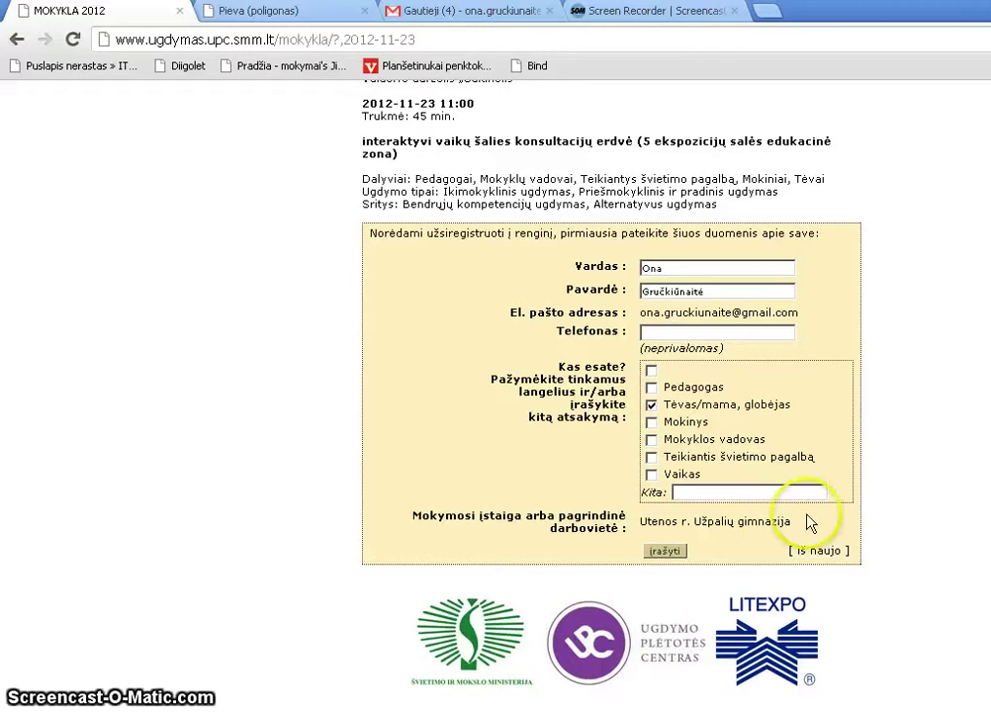
click(673, 555)
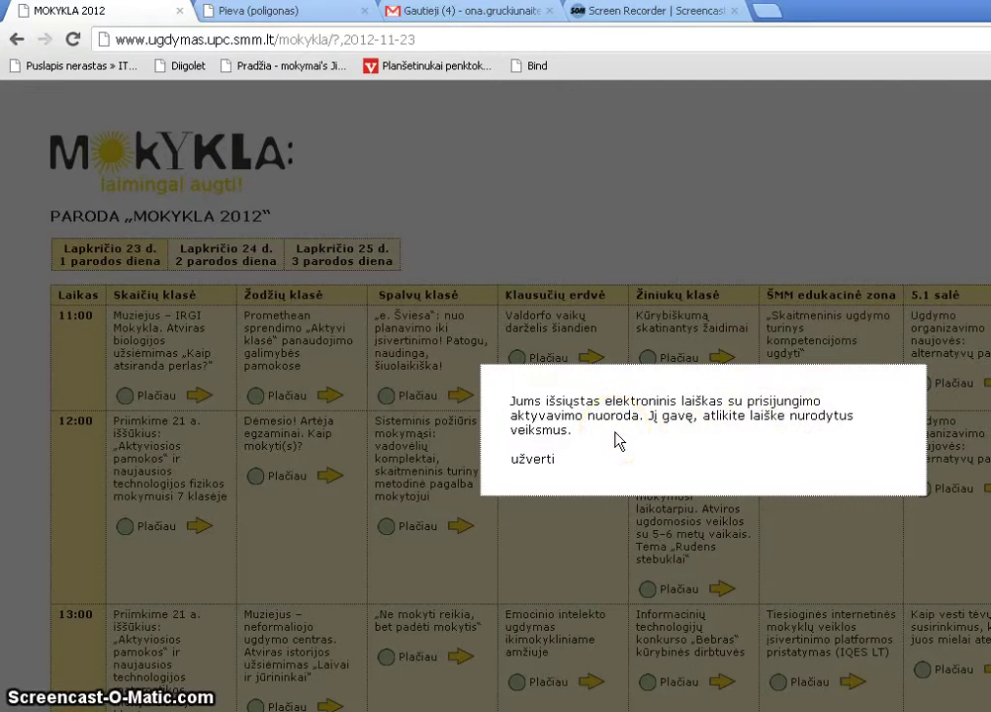
click(533, 460)
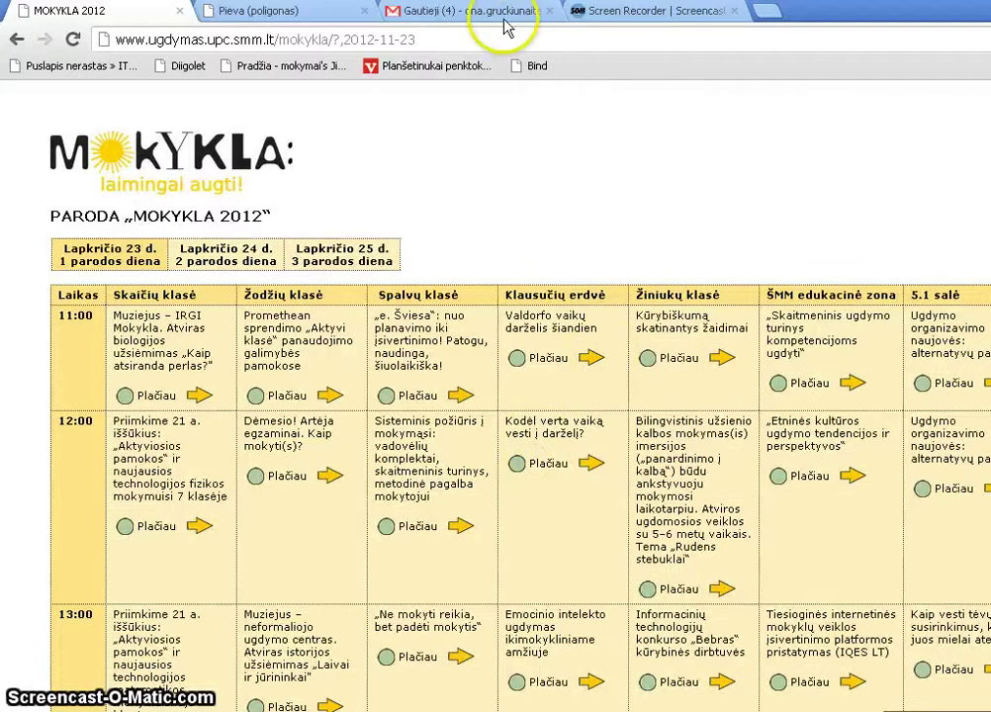
click(469, 11)
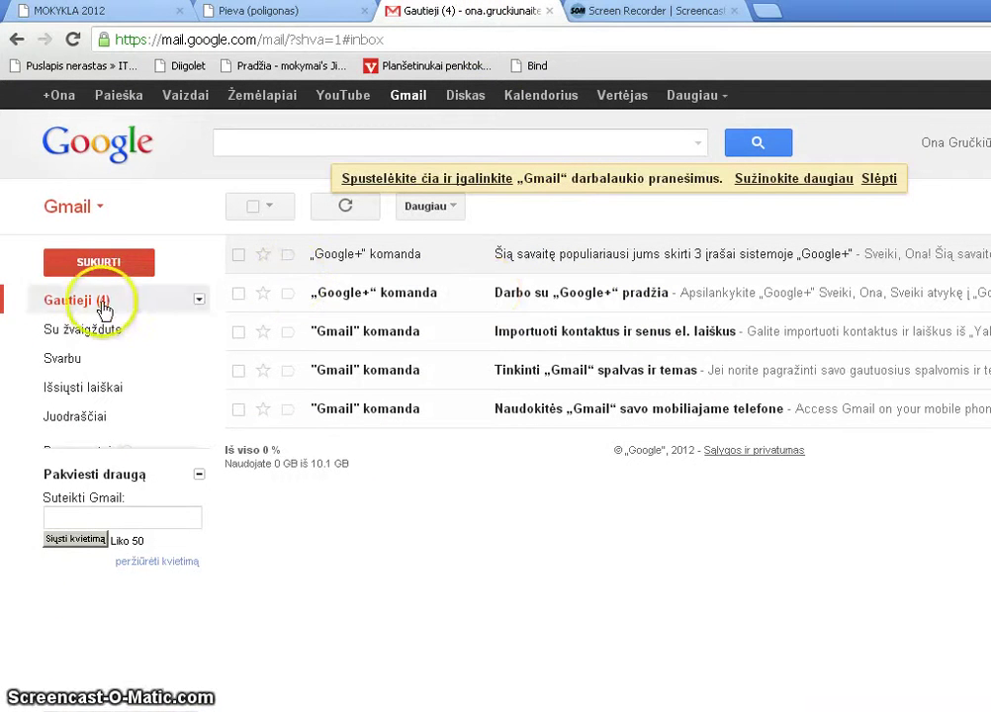
Refresh the inbox, open the 'aktyvavimo nuoroda' email and follow its lankytojas.php activation link.
click(72, 39)
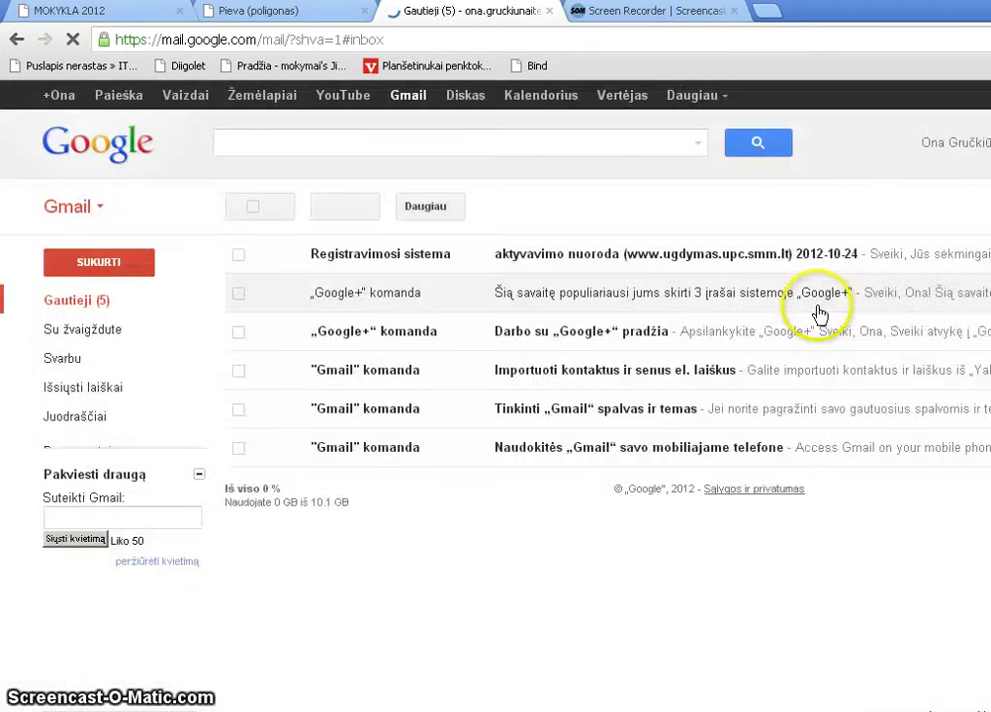
click(392, 255)
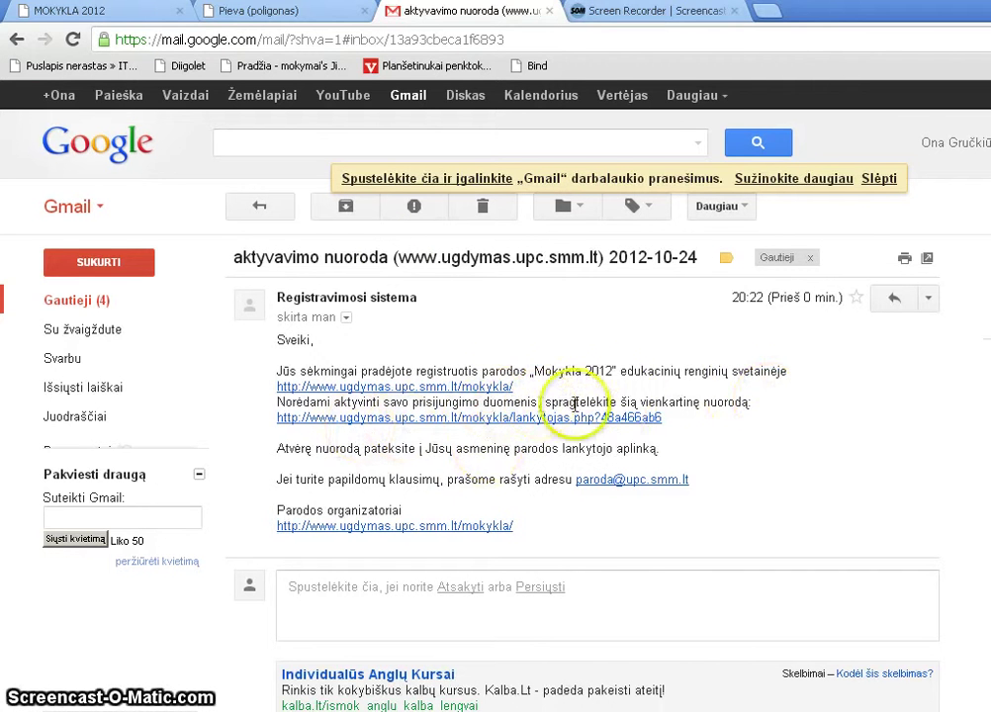
click(458, 420)
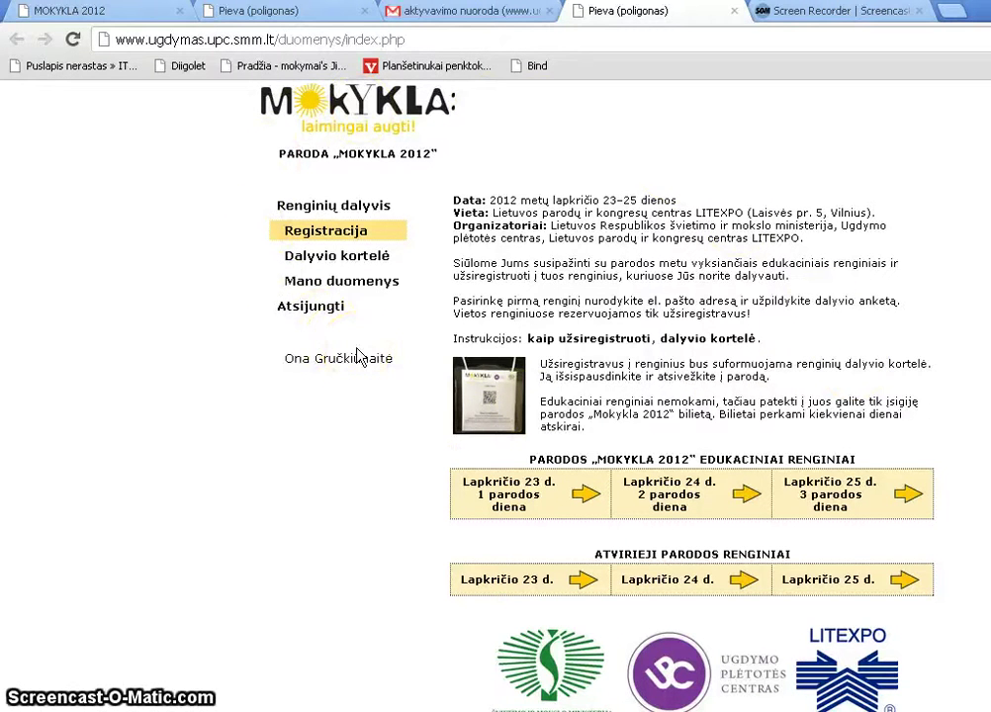
Register for the 13:00 event „Ne mokyti reikia, bet padėti mokytis“ on 23 November 2012.
click(350, 256)
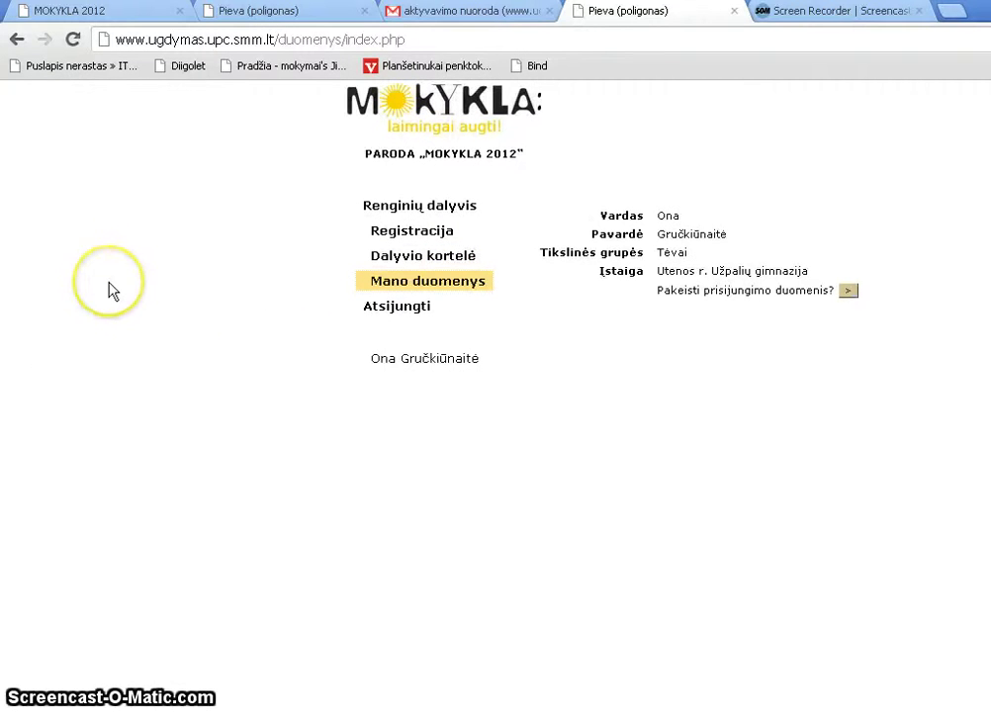
click(402, 234)
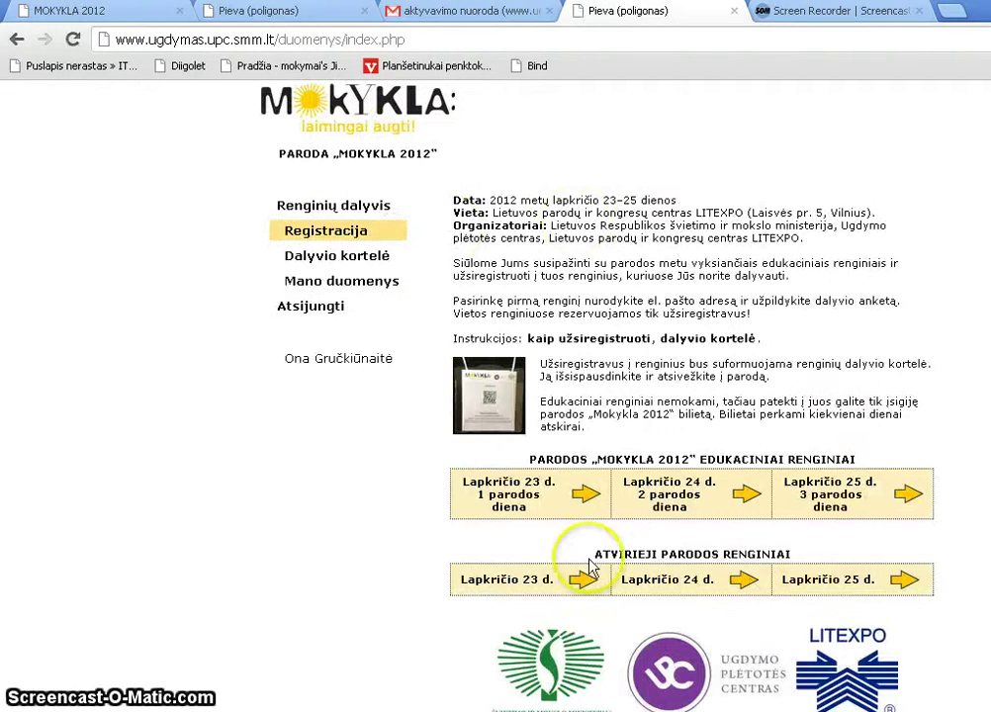
click(585, 494)
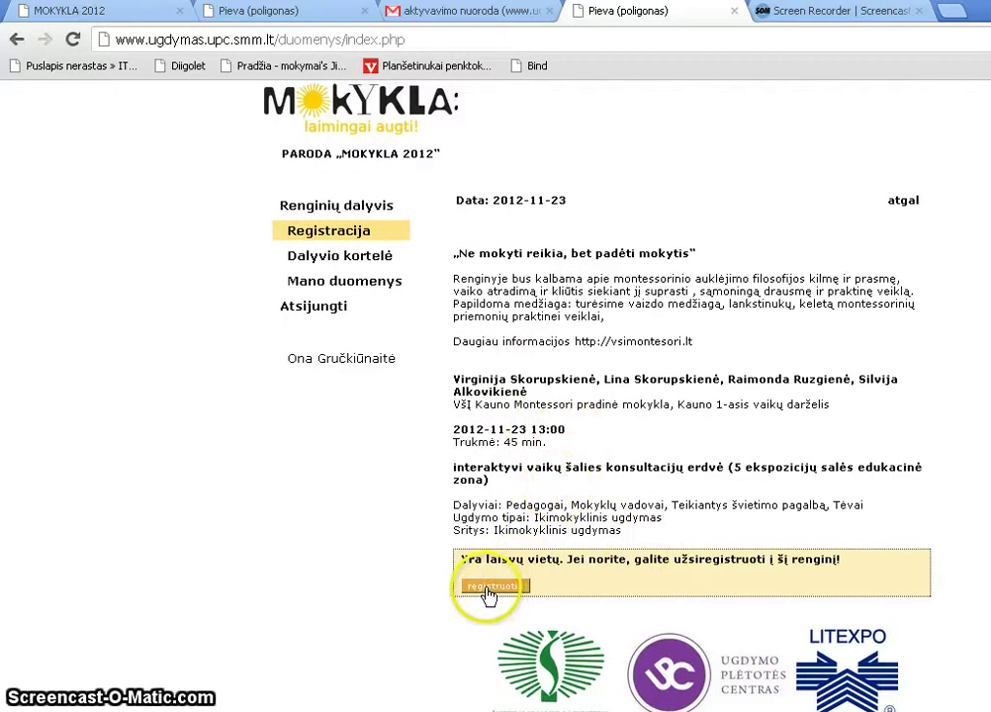
click(486, 588)
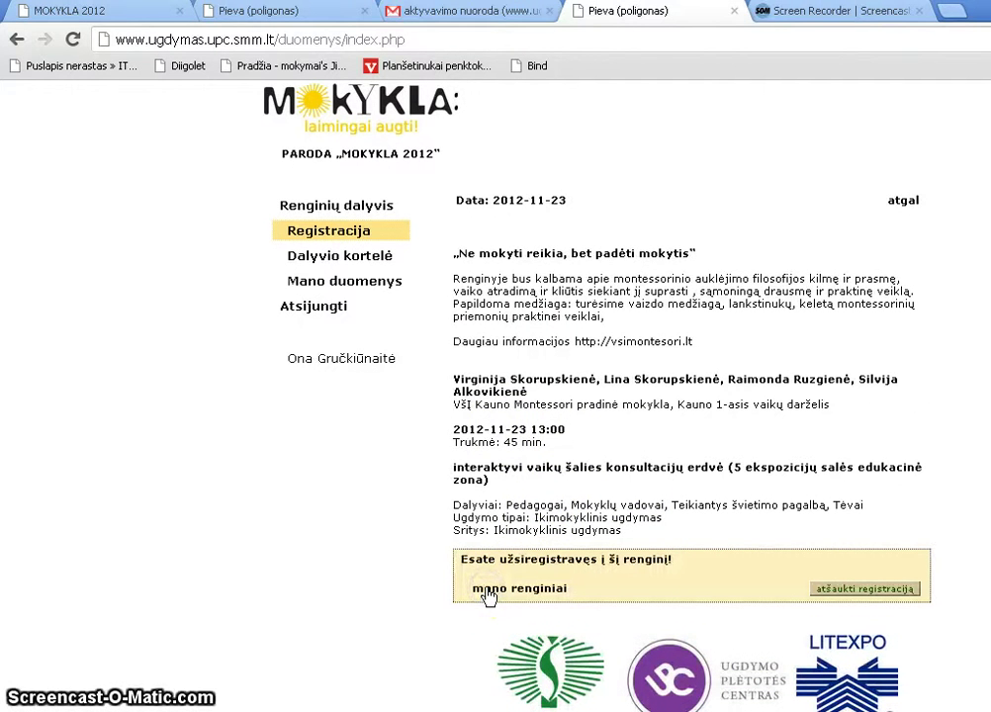
Confirm both 2012-11-23 events on the Dalyvio kortelė, then sign out.
click(337, 259)
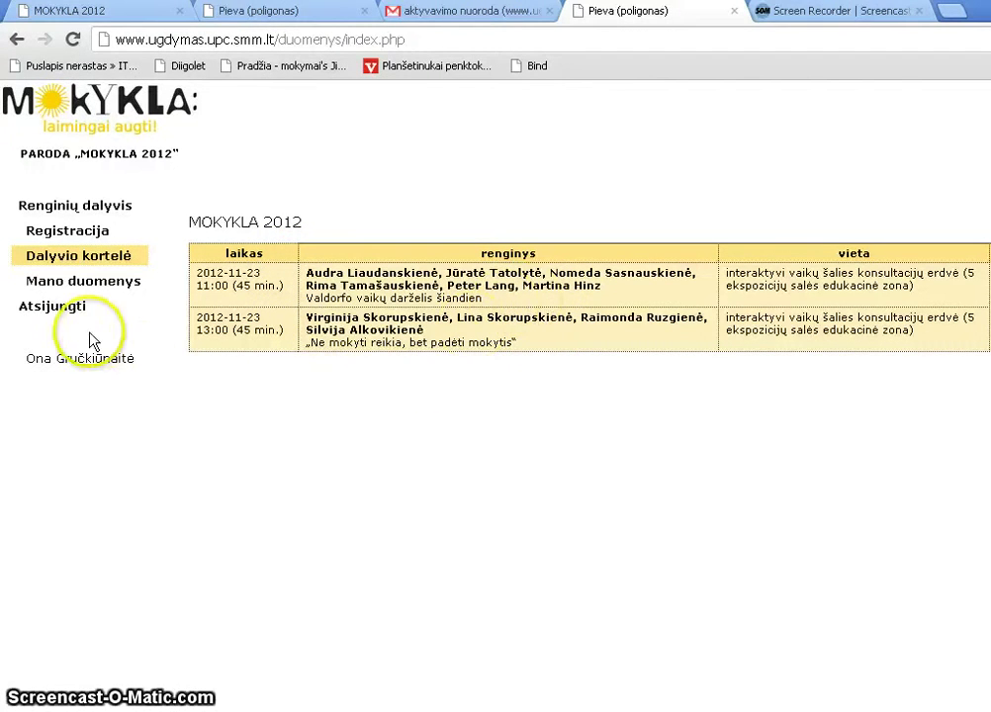
click(63, 310)
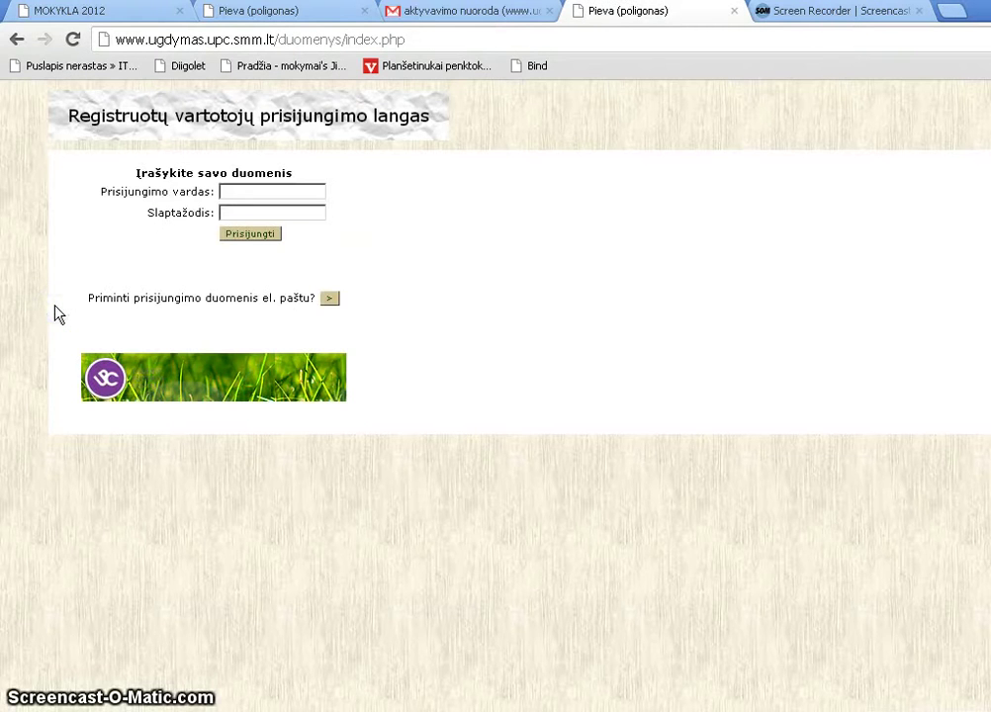
Open the 'aktyvuoti prisijungimo duomenys' email, copy the login name, and follow its login link.
click(466, 14)
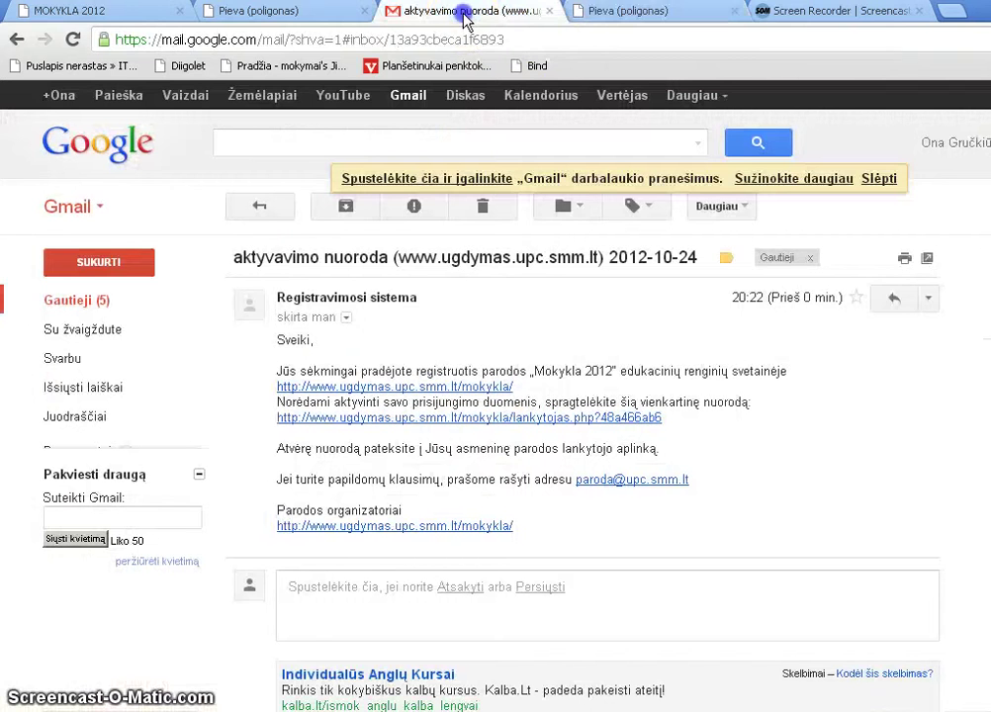
click(72, 298)
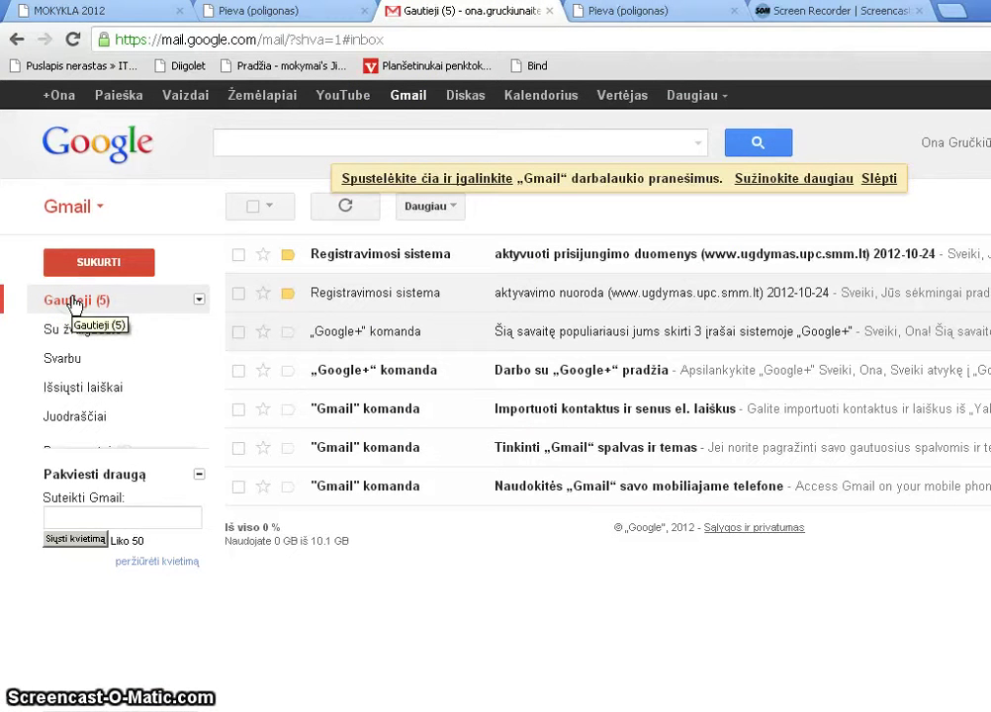
click(392, 256)
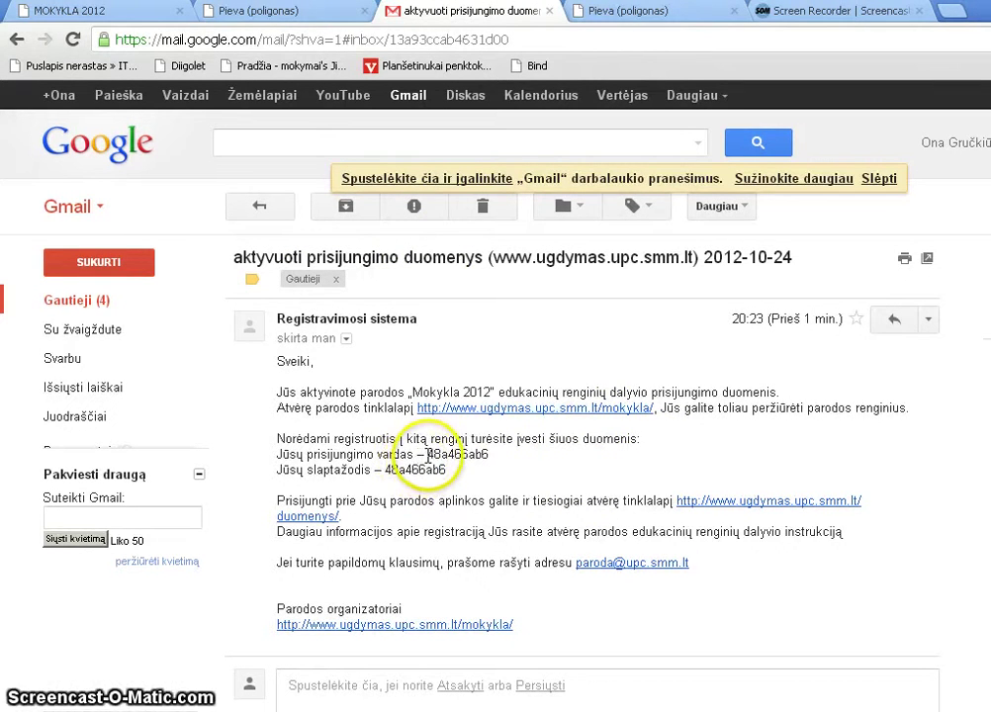
drag(427, 455, 485, 454)
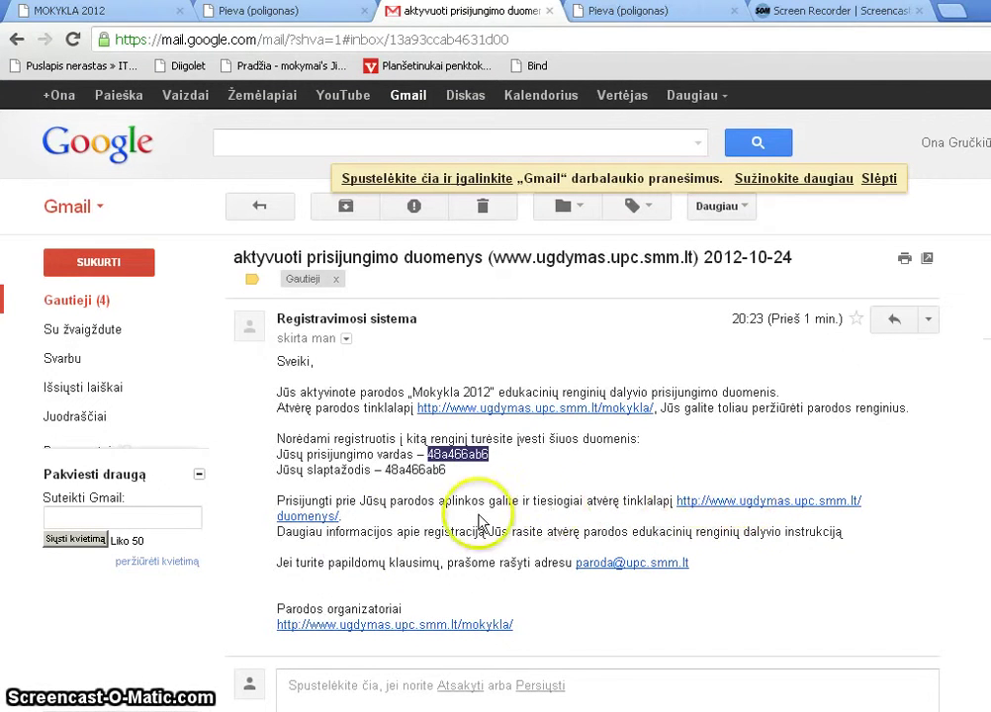
click(740, 504)
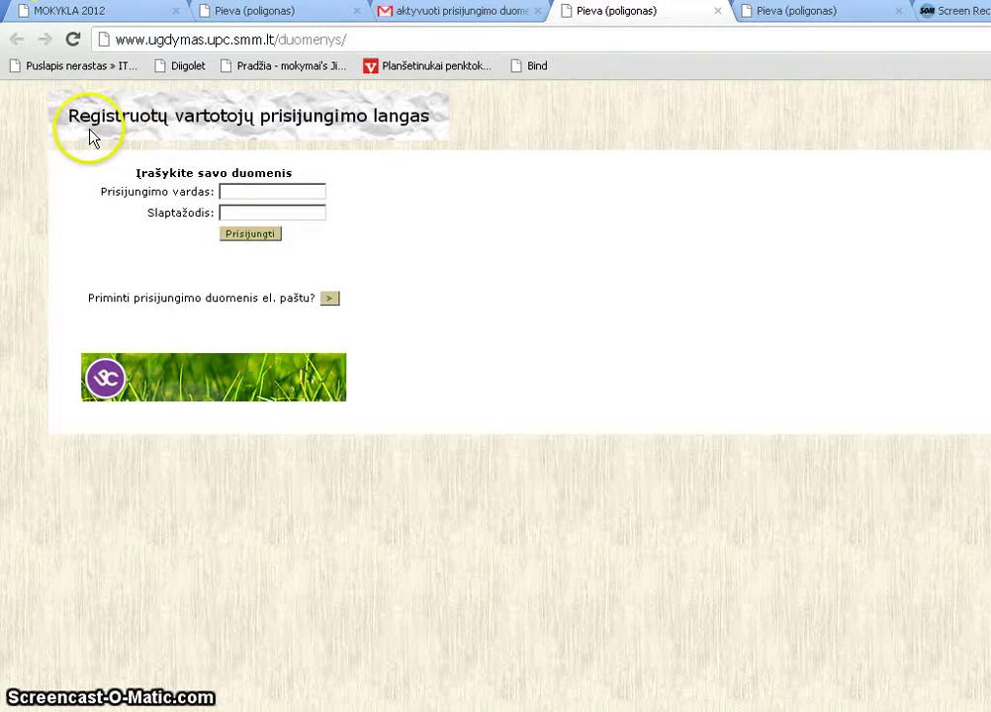
Paste the copied login name, enter the emailed password, and sign in.
click(235, 192)
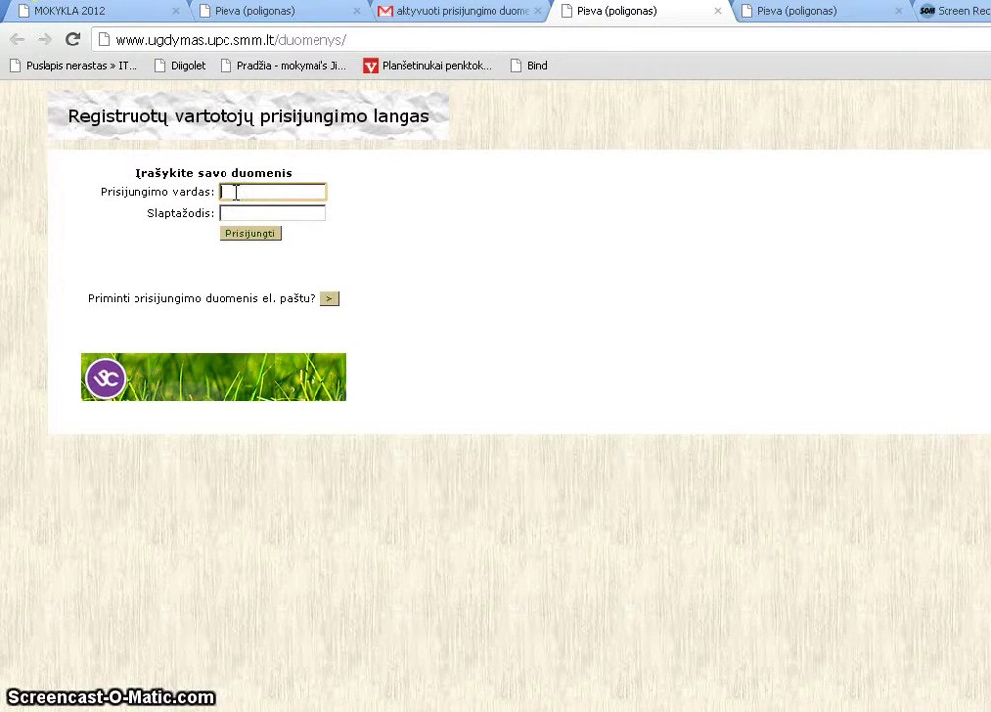
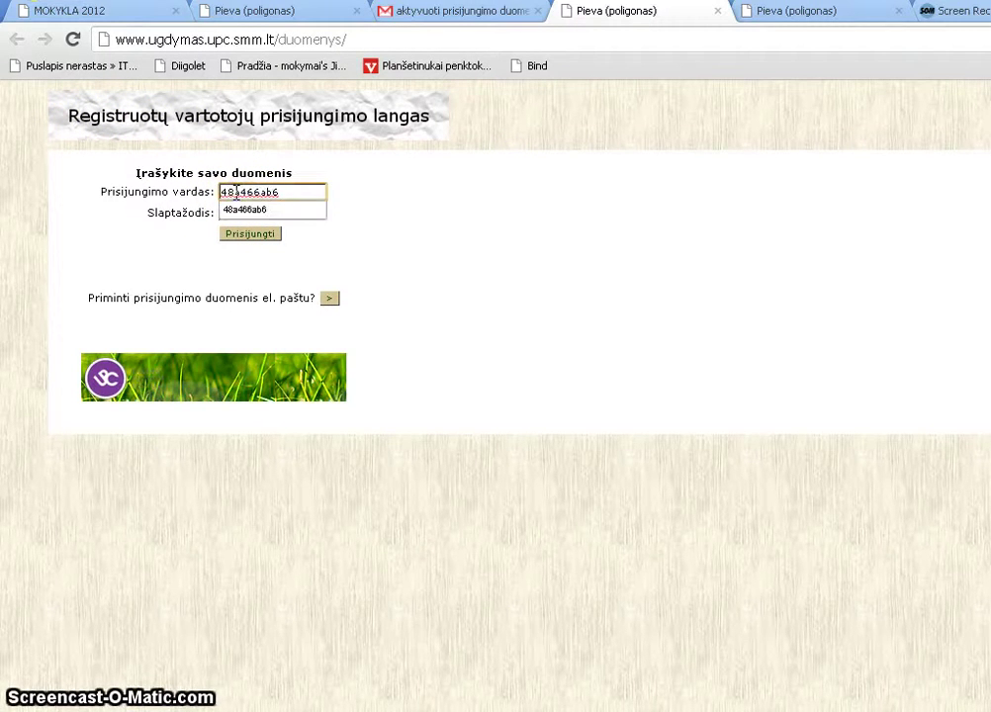
click(254, 210)
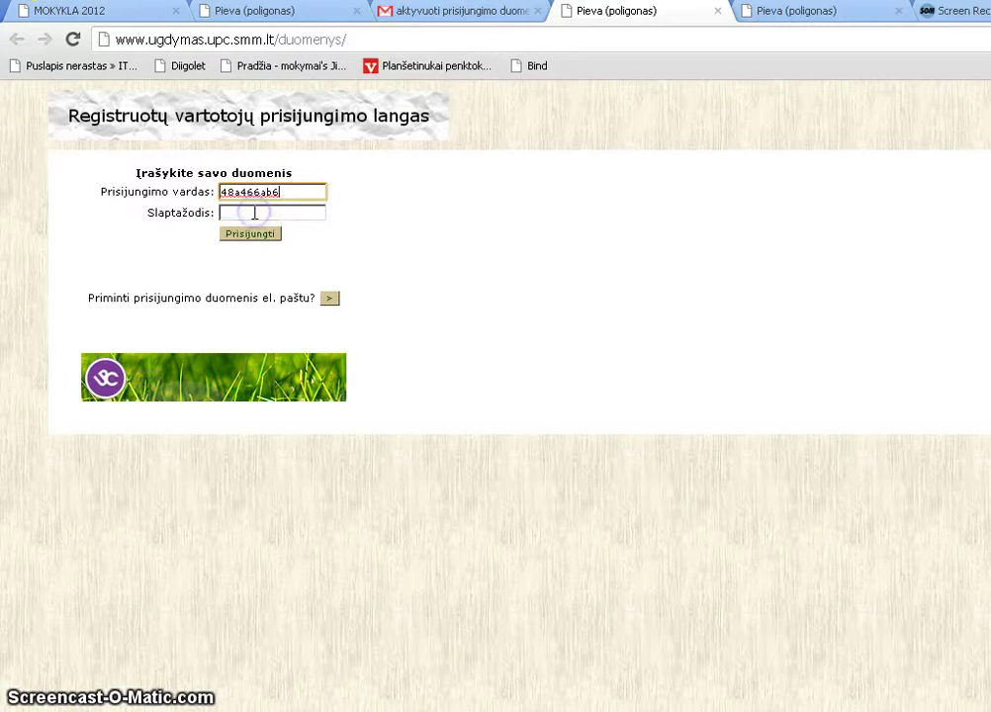
click(254, 212)
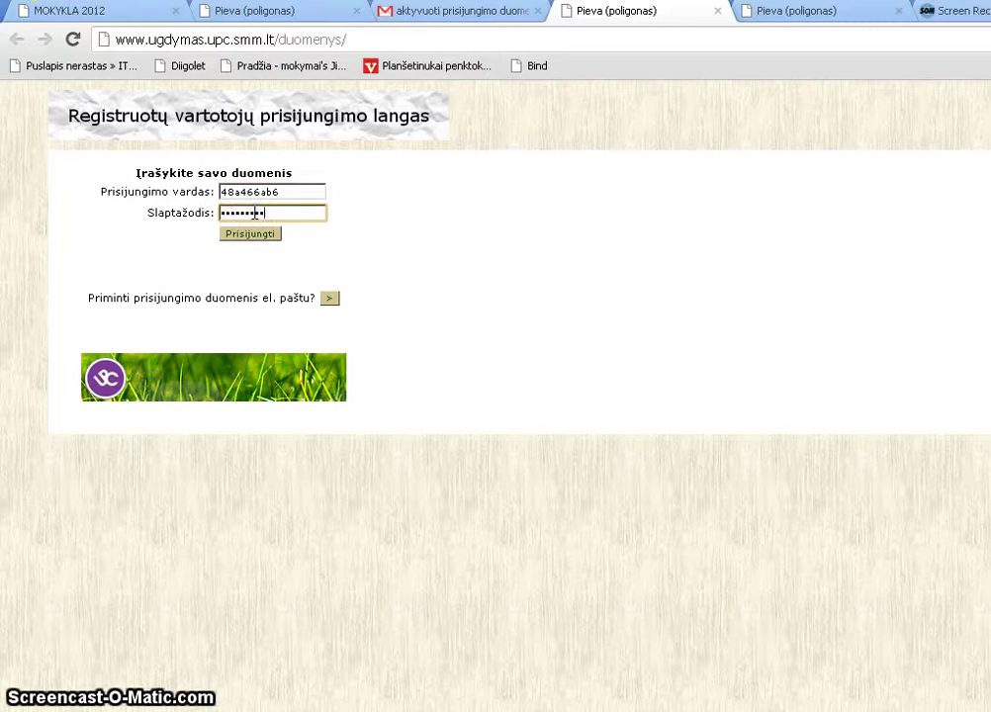
click(252, 235)
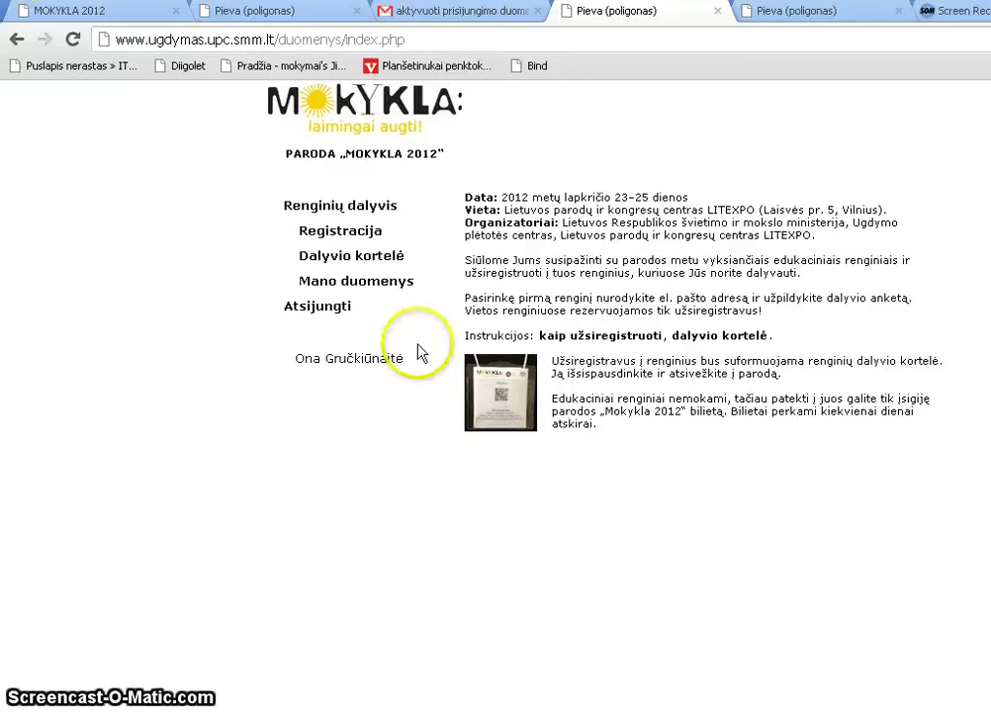
Go from Registracija and Dalyvio kortelė to Mano duomenys and expand 'Pakeisti prisijungimo duomenis?'.
click(351, 230)
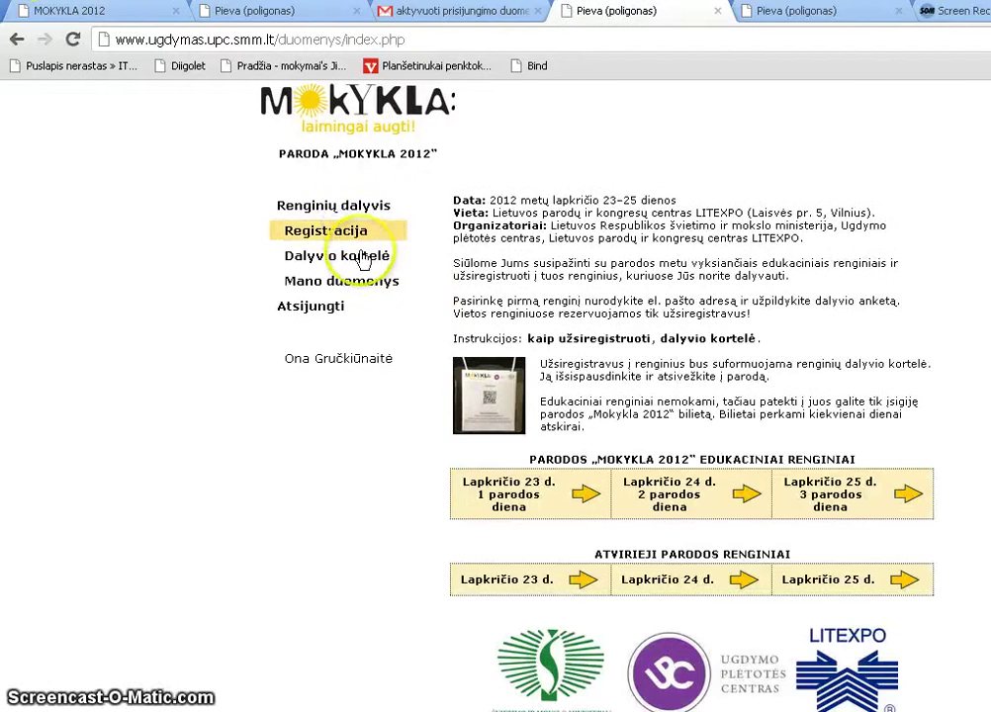
click(351, 255)
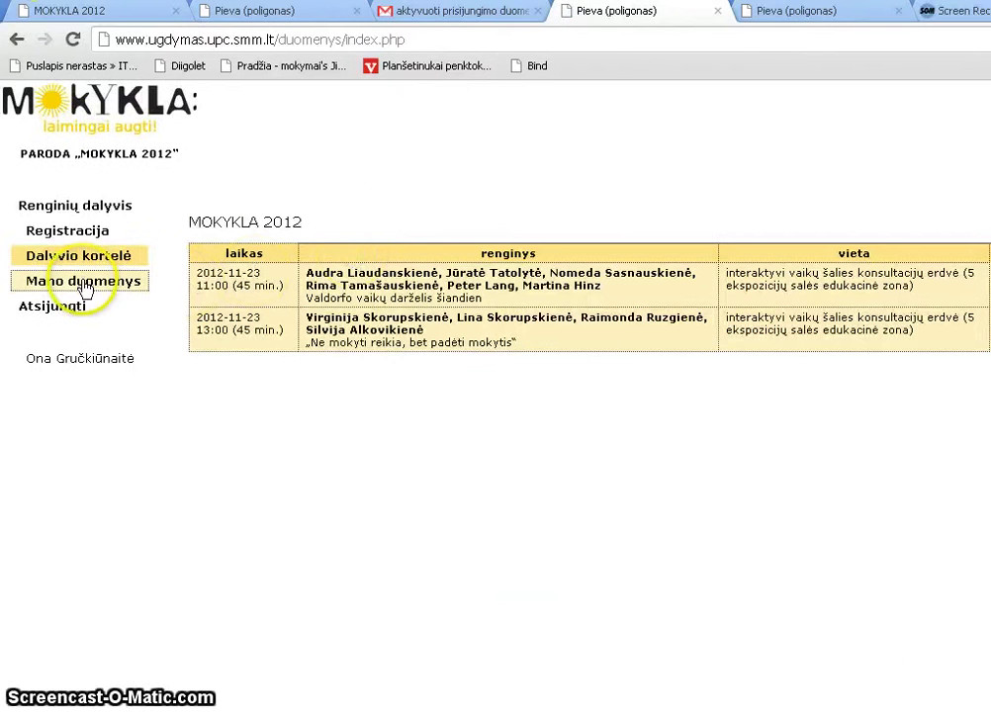
click(84, 283)
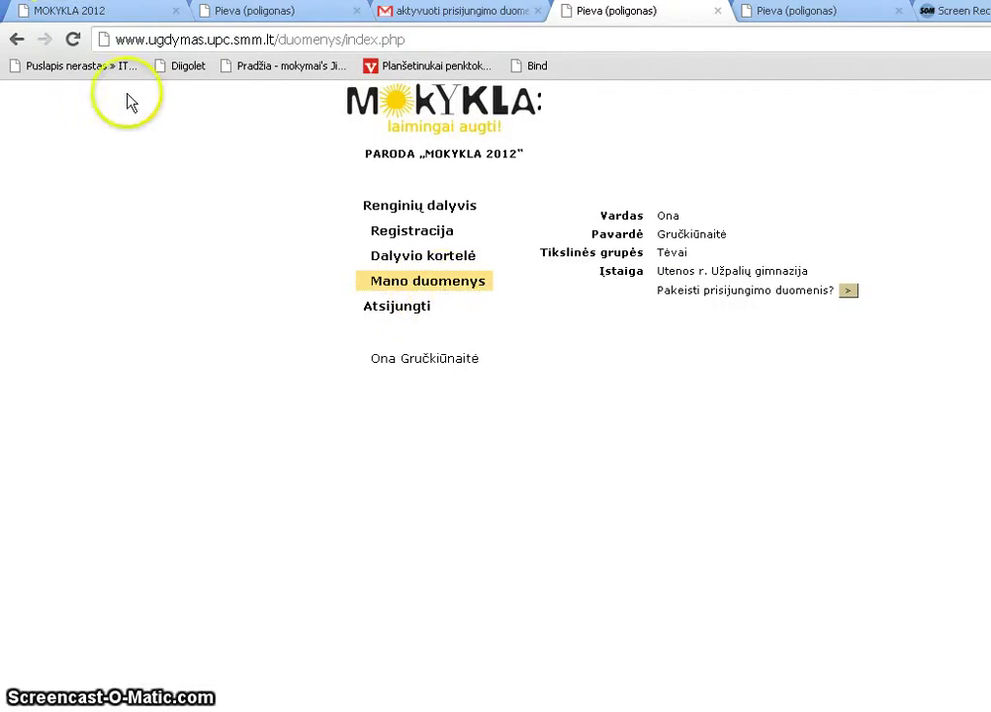
click(848, 292)
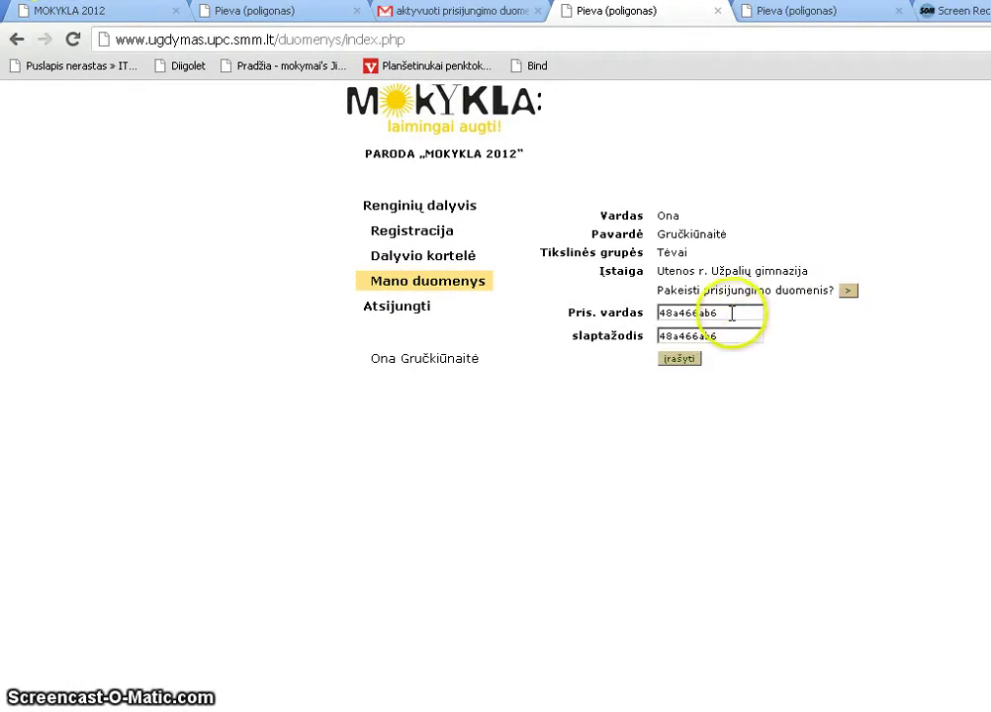
Replace the emailed login name in the Pris. vardas field with a new lowercase login name.
drag(735, 313, 661, 312)
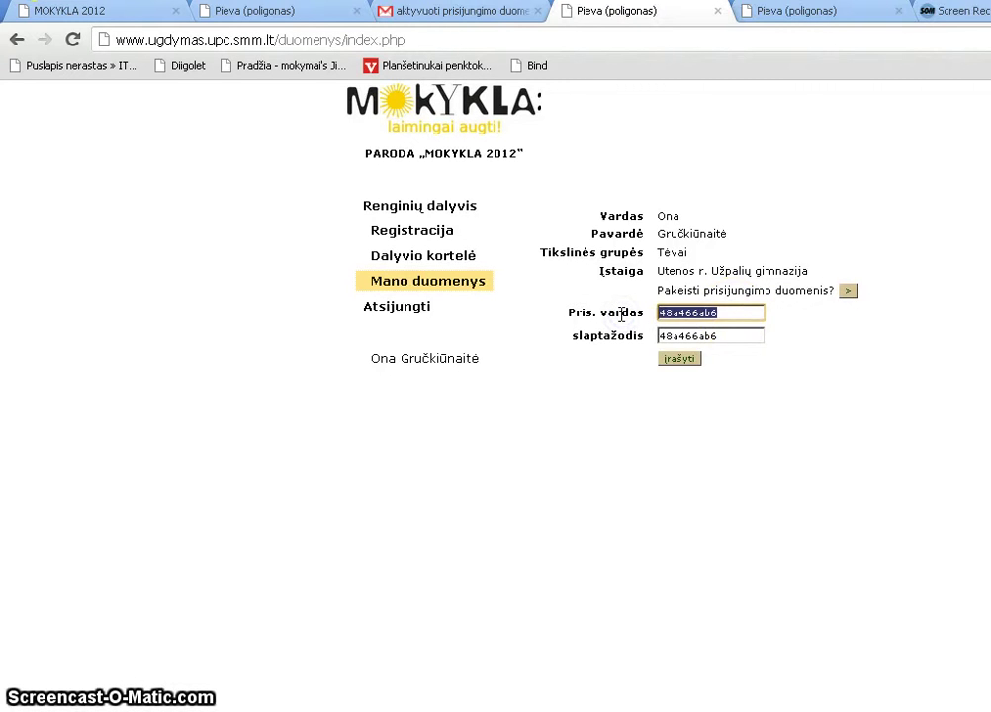
text(Onute)
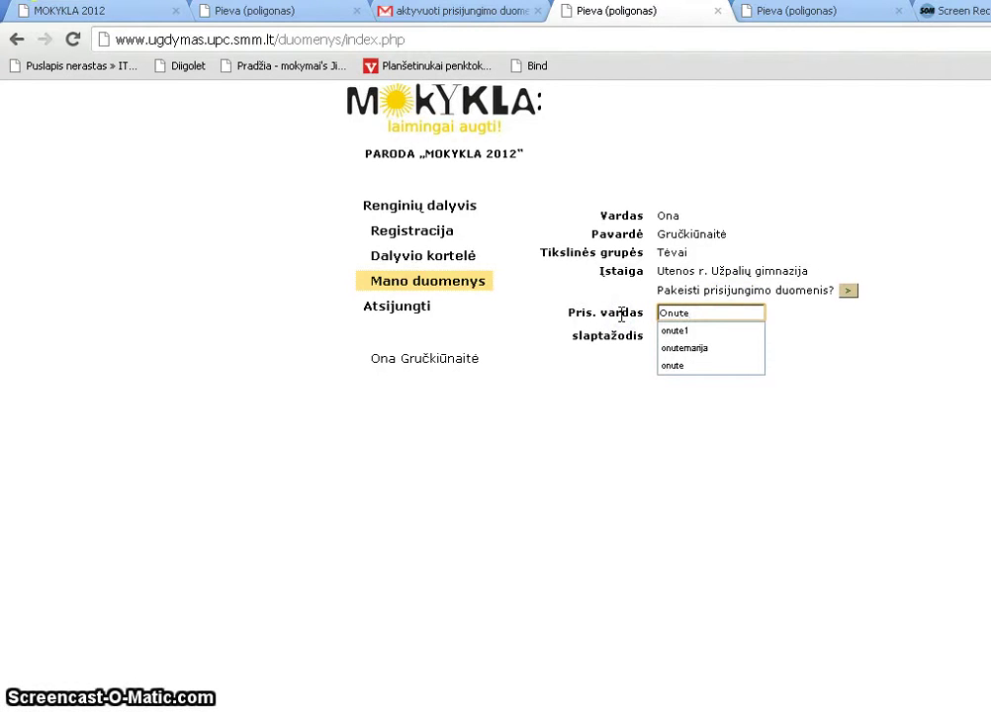
text(1)
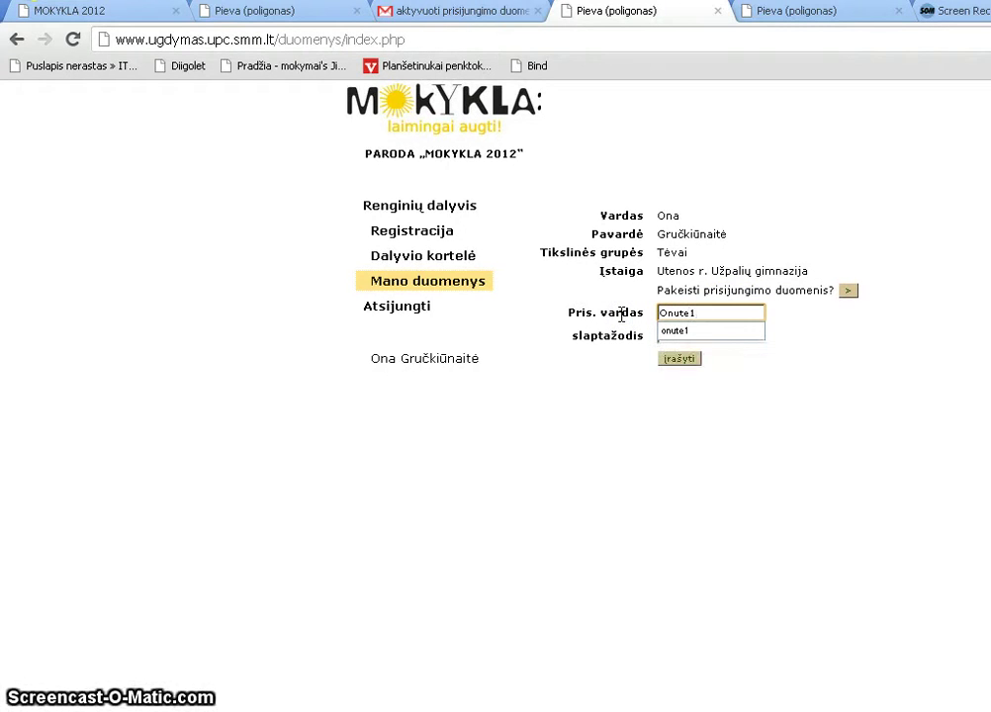
click(667, 315)
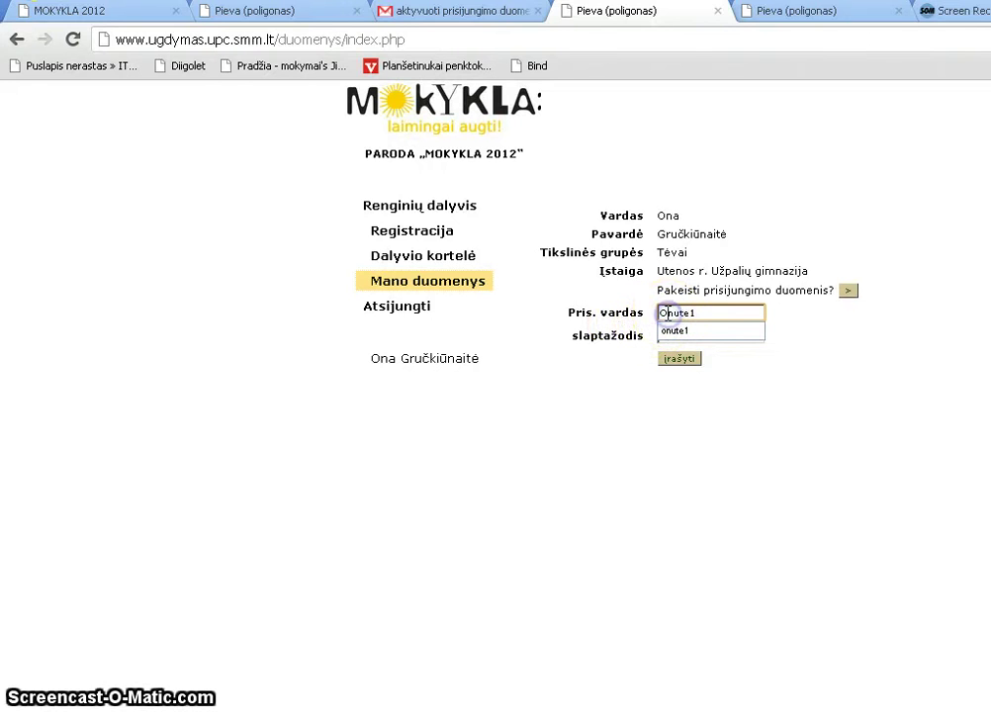
key(BackSpace)
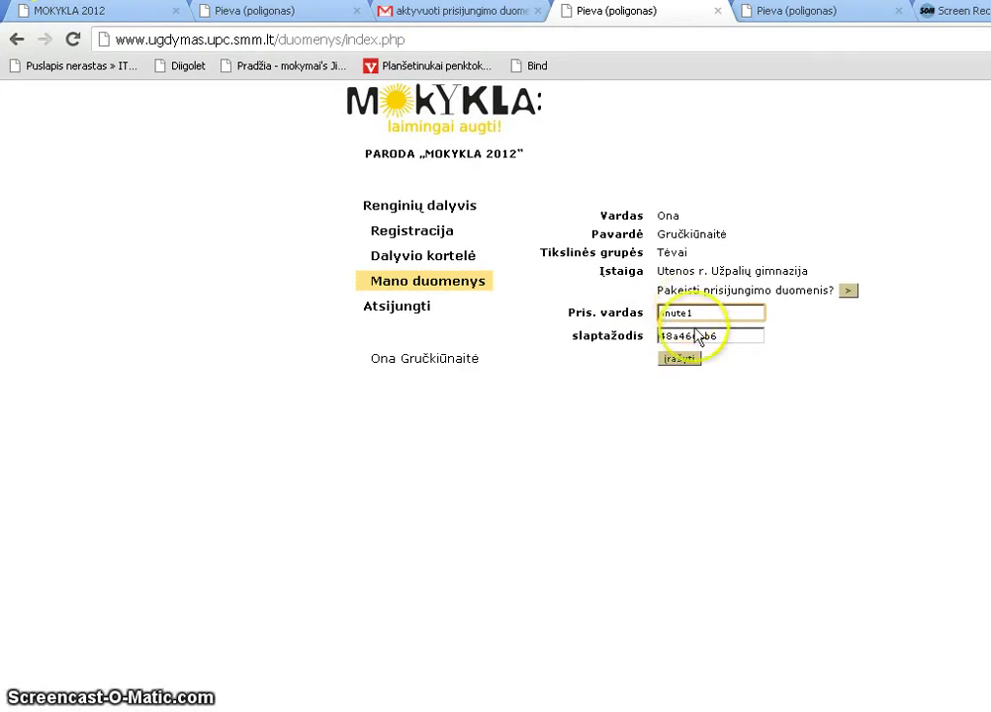
Set a new password in the slaptažodis field, save with Įrašyti, and acknowledge the e-mail notice.
click(694, 337)
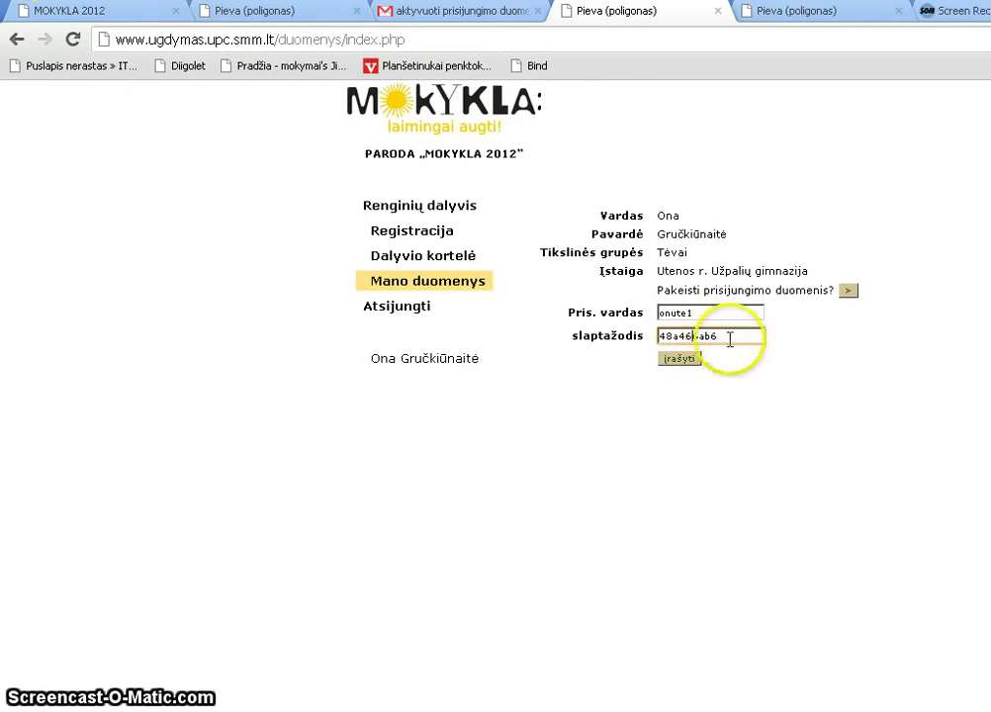
drag(730, 336, 613, 336)
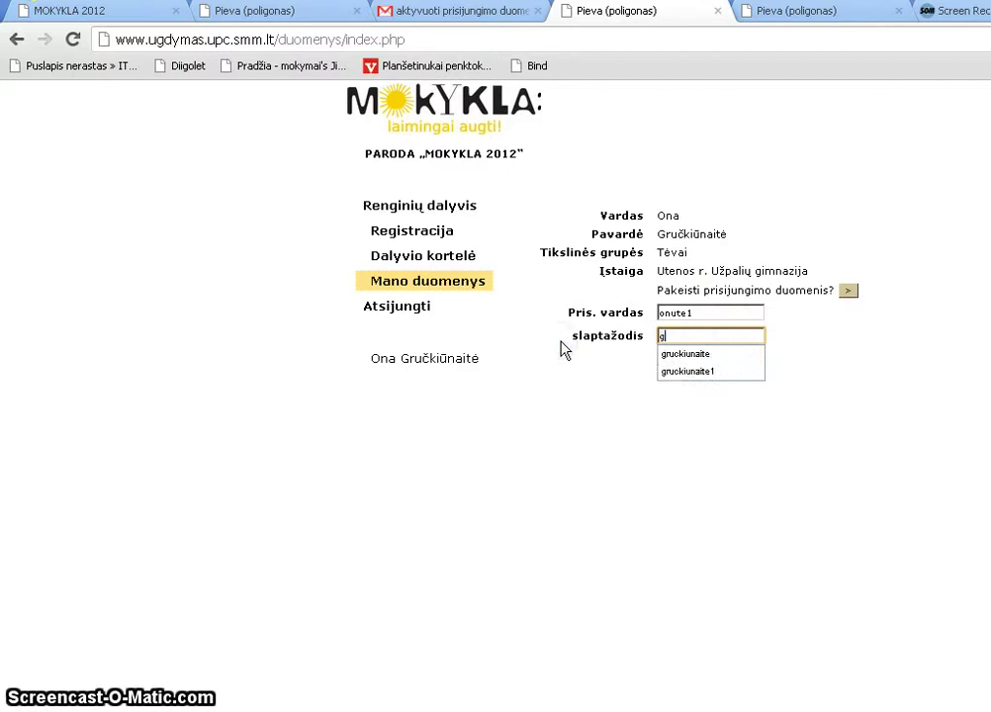
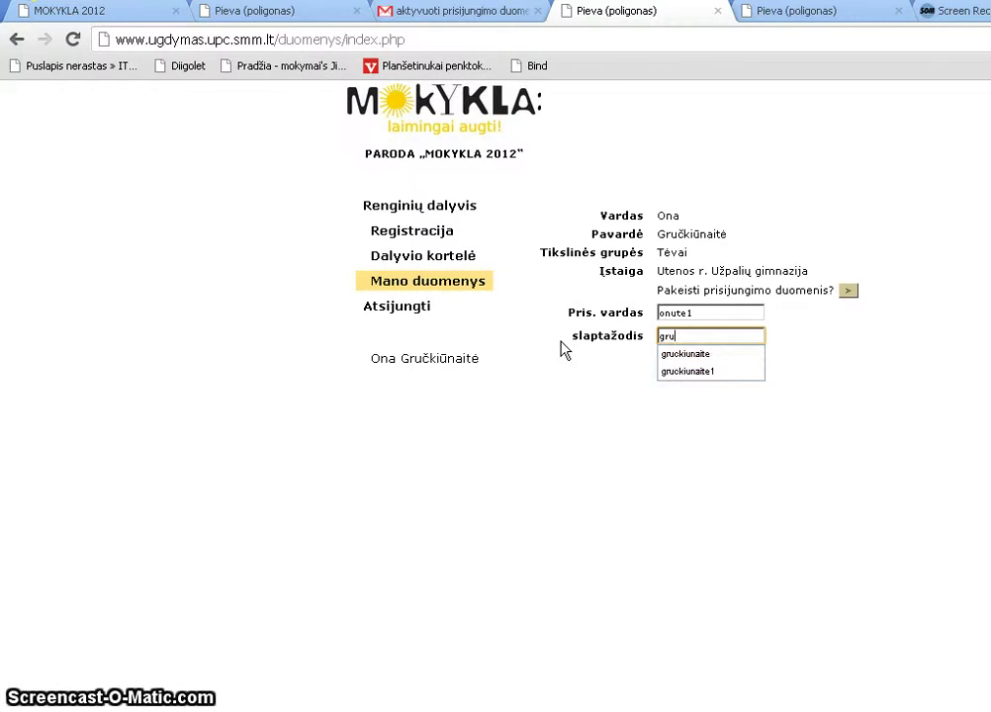
click(684, 372)
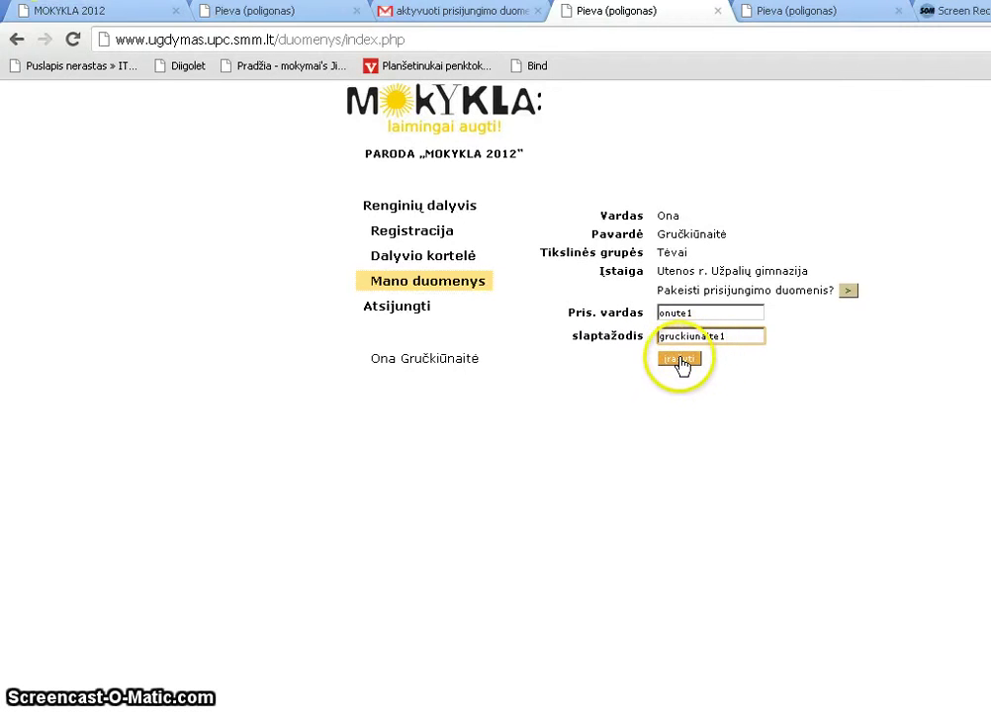
click(681, 362)
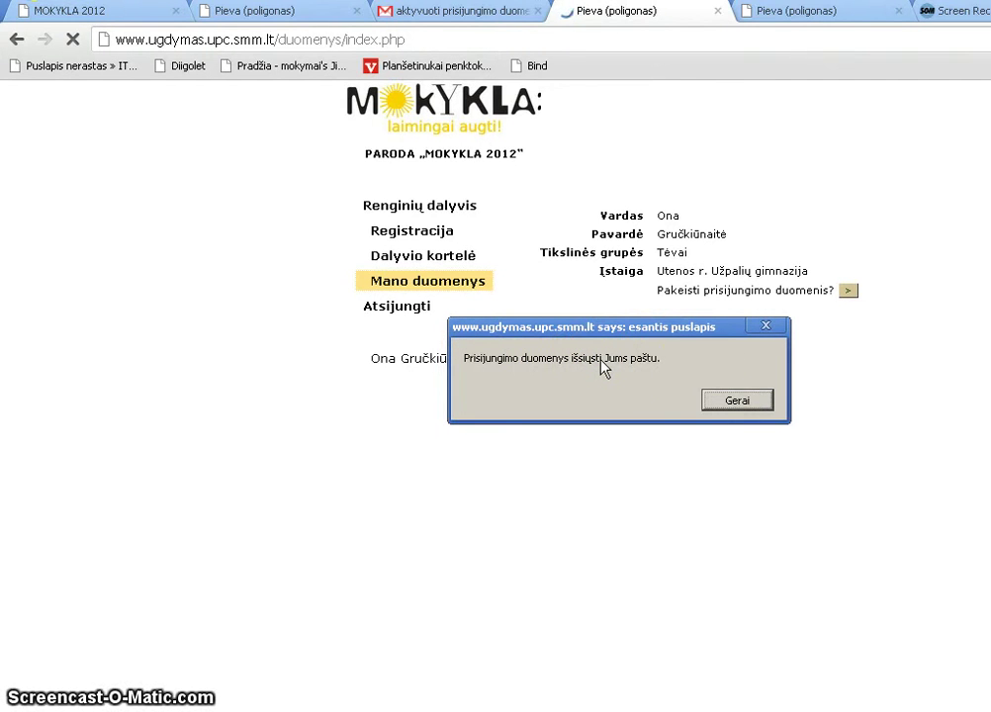
click(735, 402)
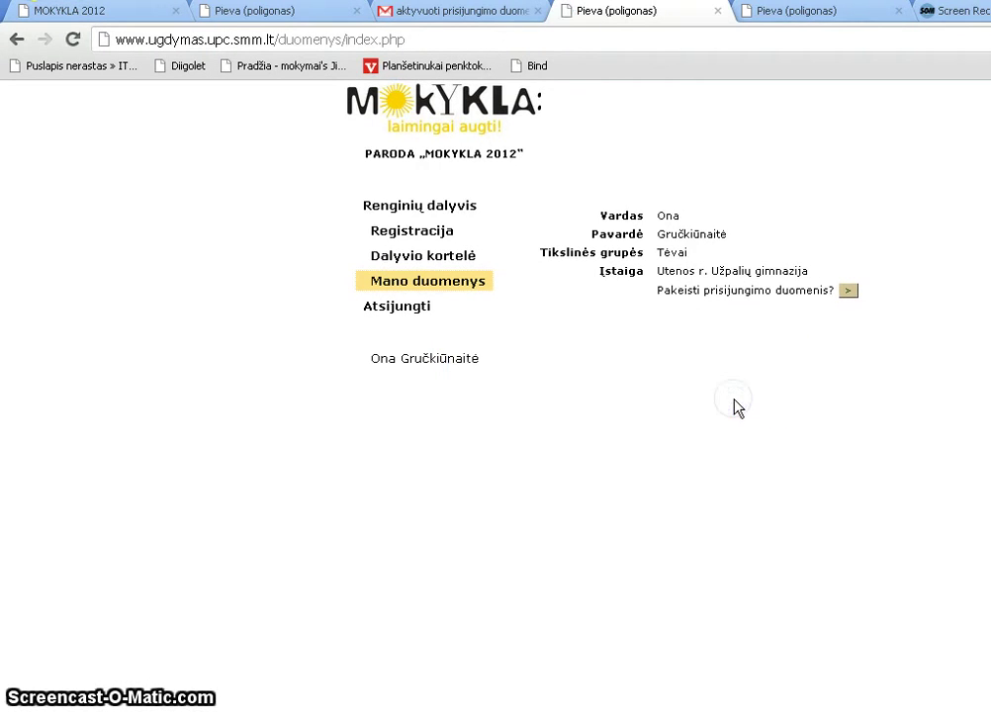
Open the Gmail inbox message listing the changed login details, then bring up the Word document duomenys.
click(463, 12)
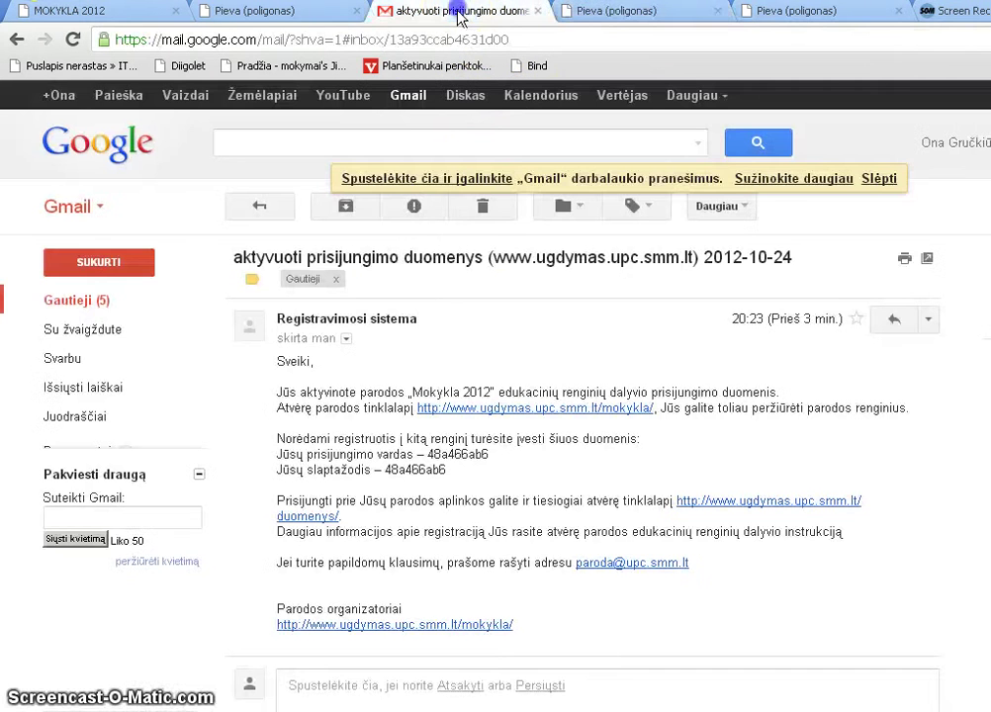
click(78, 301)
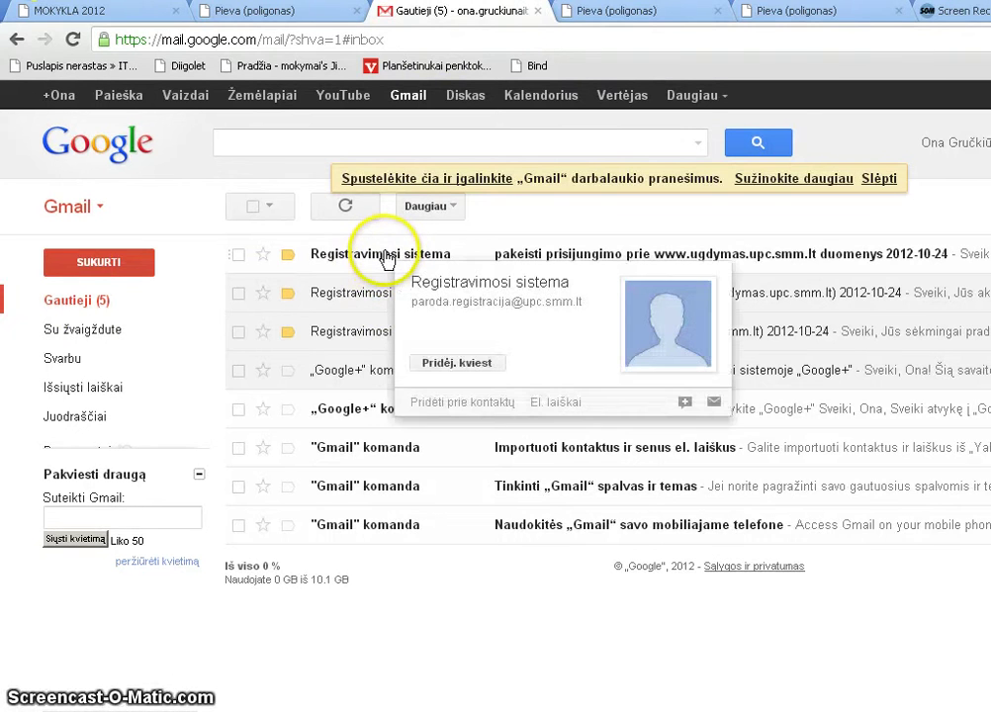
click(383, 252)
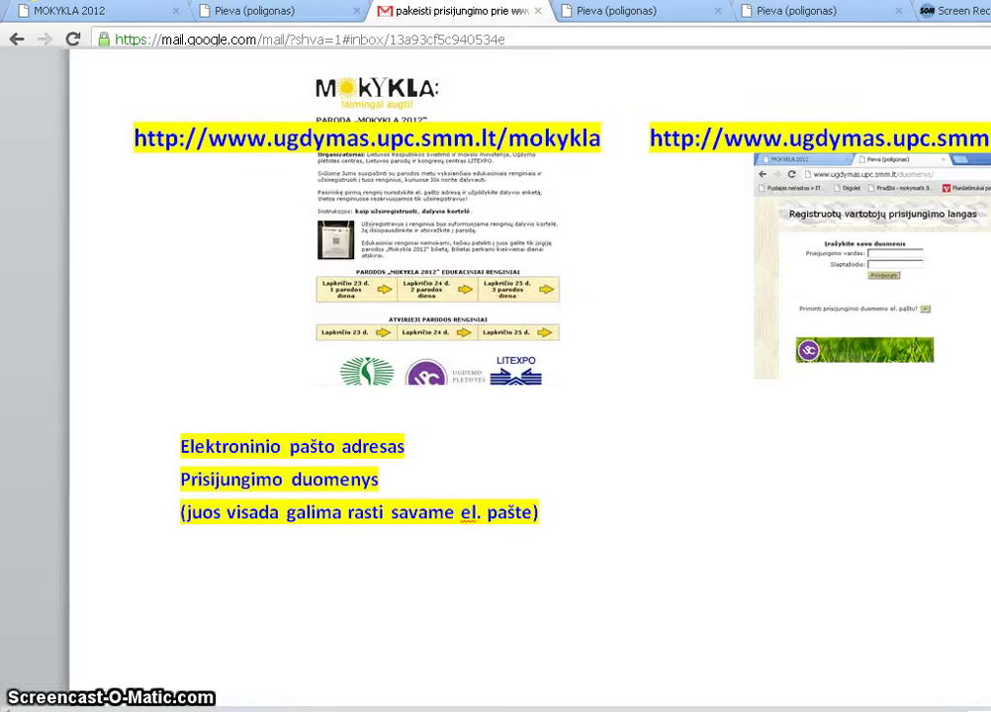
key(alt+Tab)
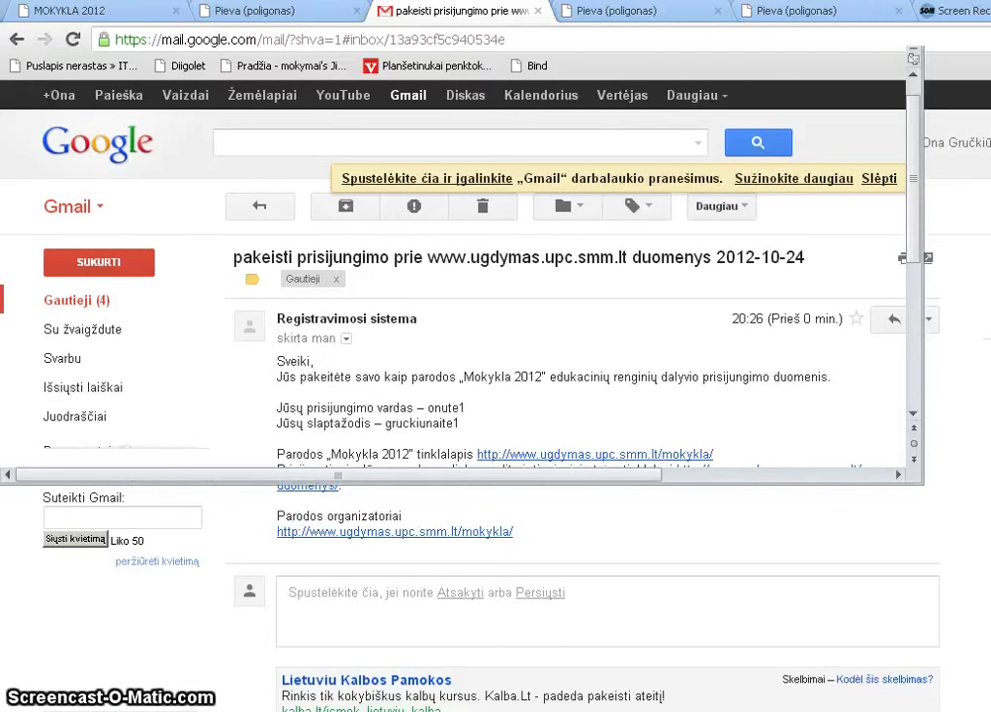